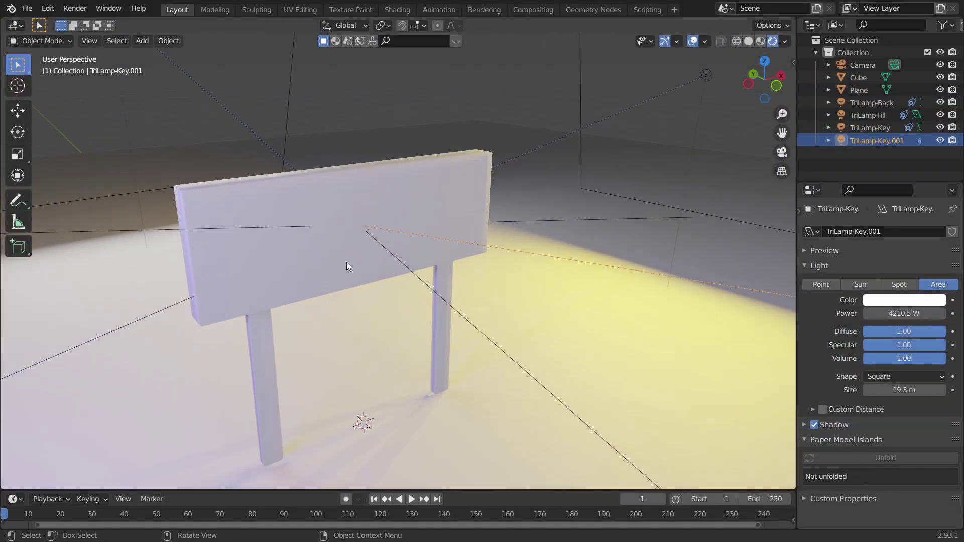
scroll(347, 262, up, 2)
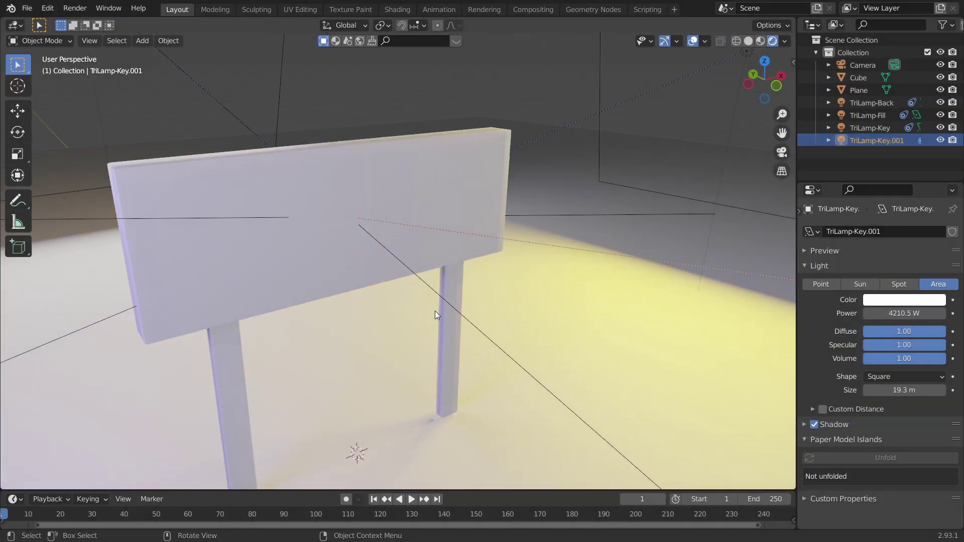
Add a new Text object to the scene in front of the sign board.
scroll(385, 301, down, 6)
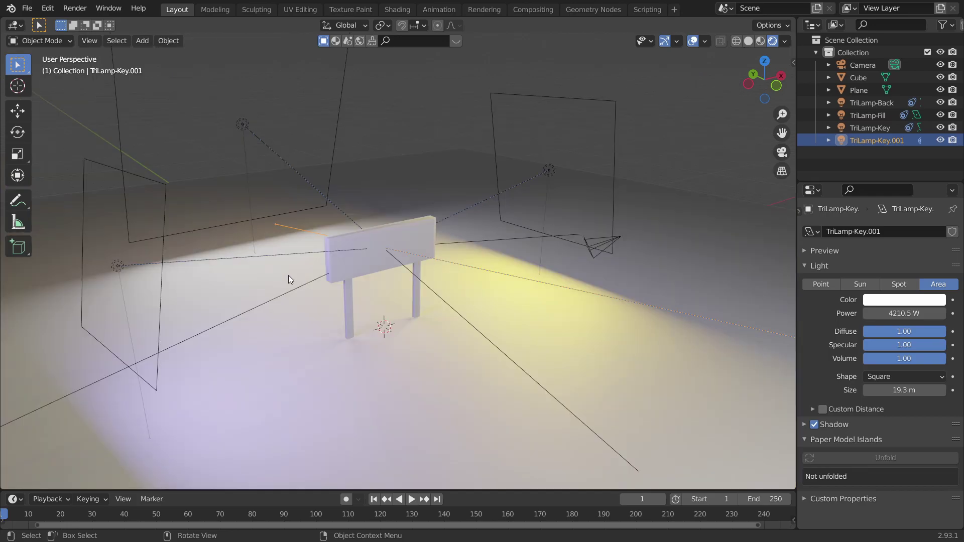
scroll(329, 301, up, 4)
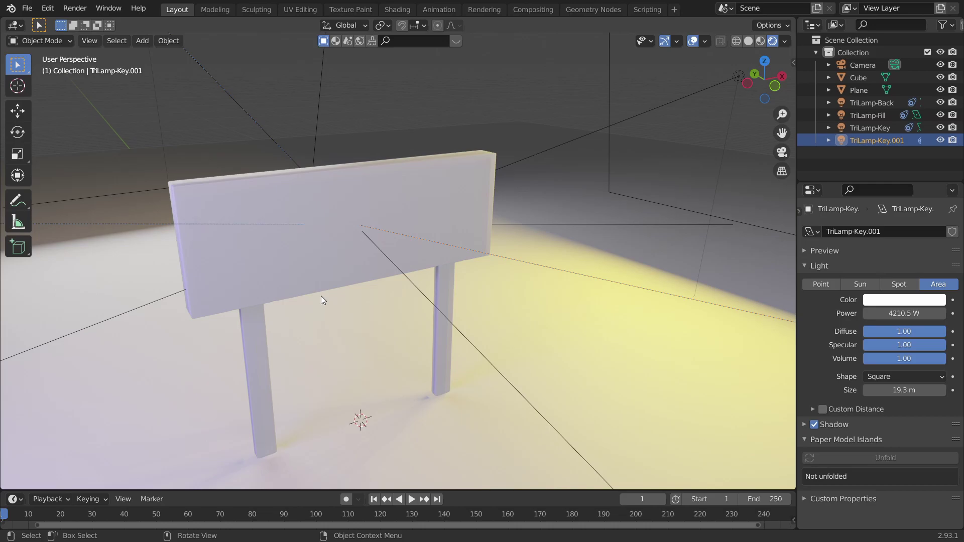
key(shift+a)
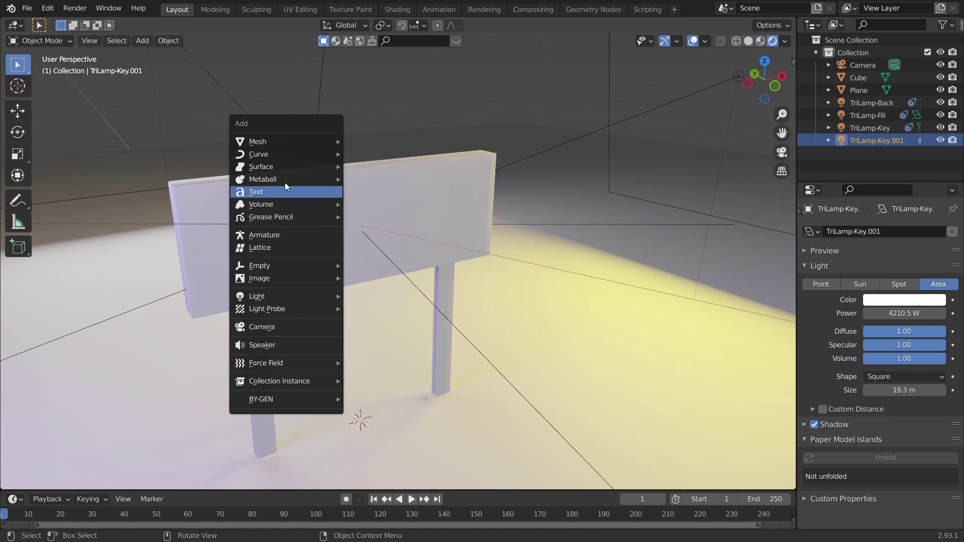
click(258, 190)
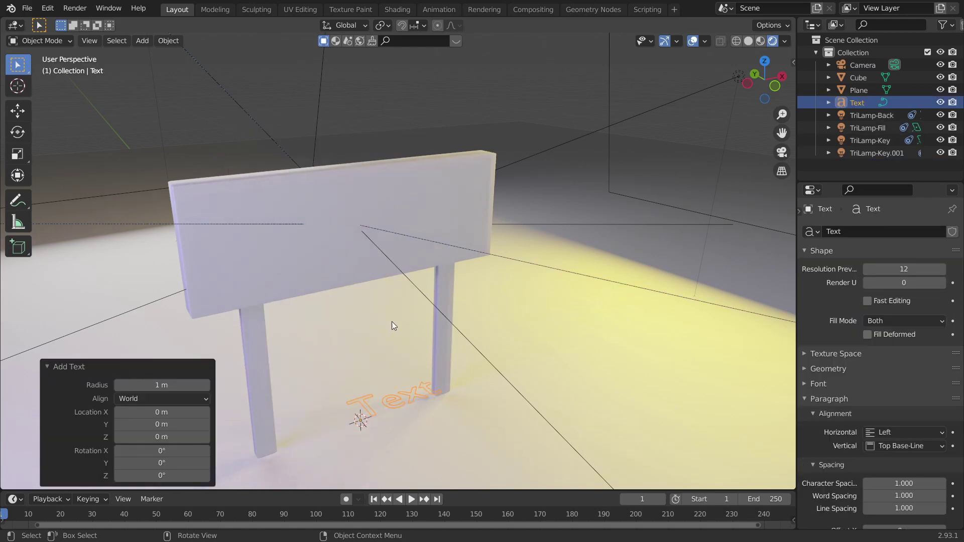
middle_drag(392, 322, 542, 343)
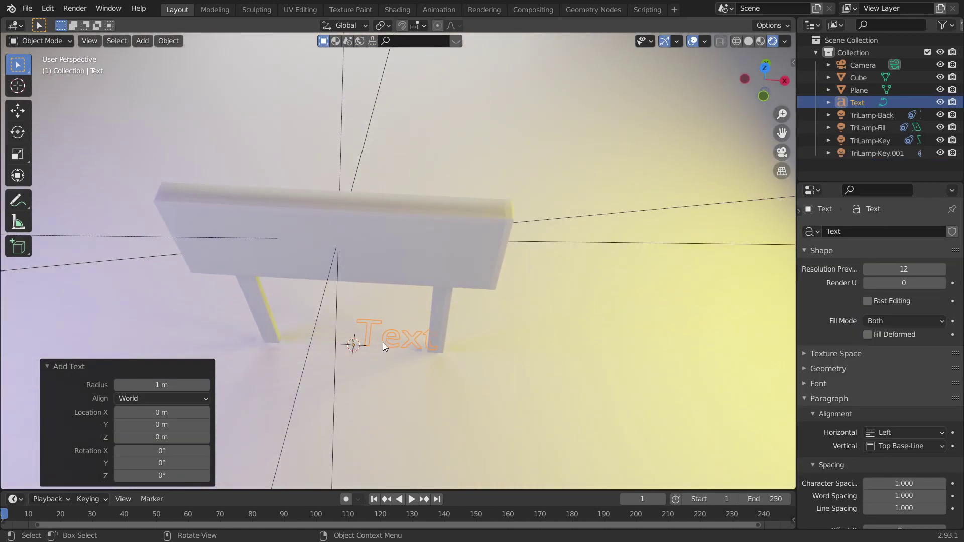
Raise the text 1.8636 m along the Z axis.
key(g)
key(z)
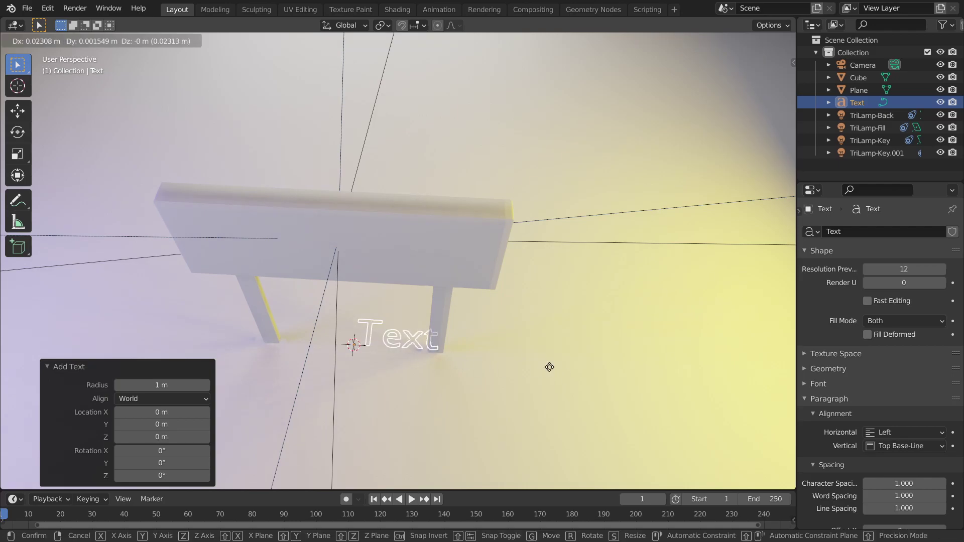
click(529, 332)
middle_drag(529, 333, 541, 311)
Rotate the text 90° about X so it stands upright.
key(r)
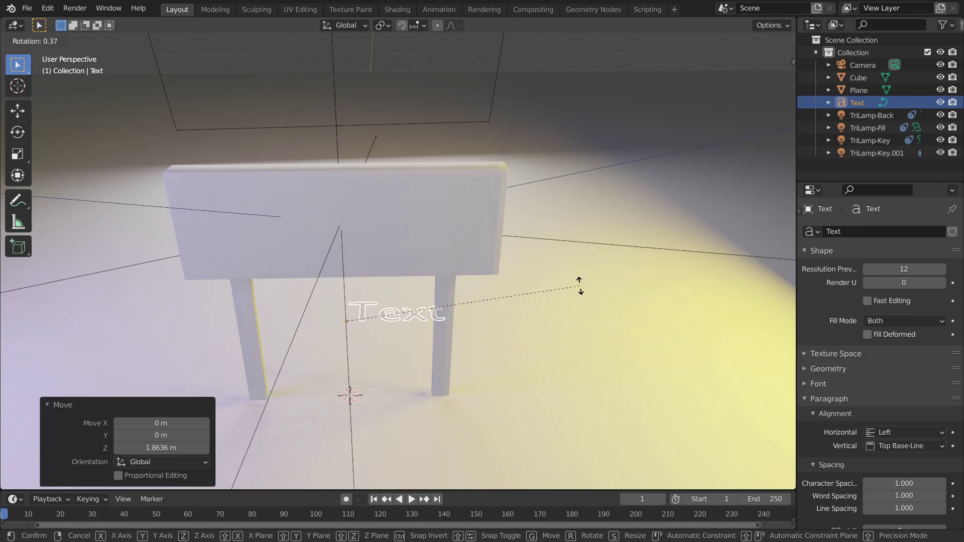
text(x90)
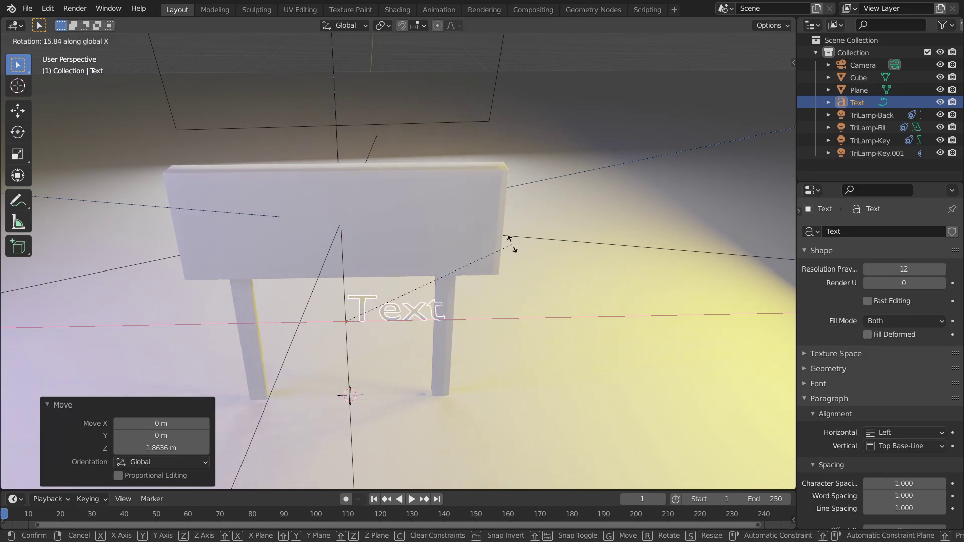
key(Return)
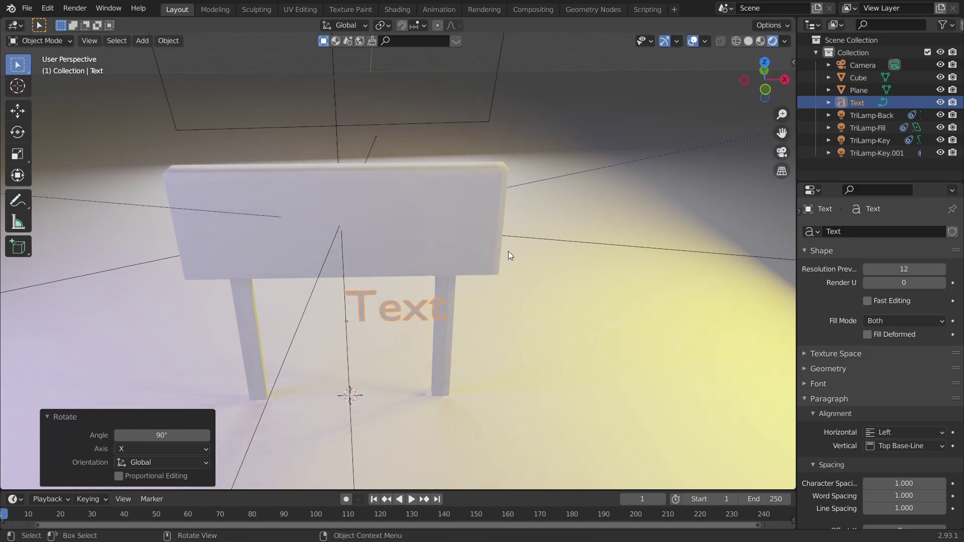
middle_drag(508, 251, 540, 267)
Set the text's Paragraph alignment to Center for both Horizontal and Vertical.
scroll(394, 333, up, 5)
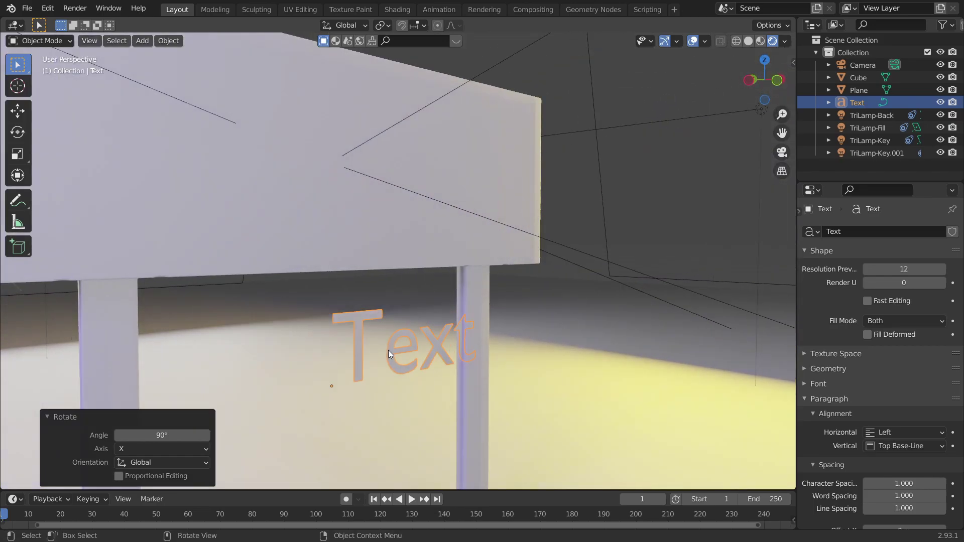
click(799, 214)
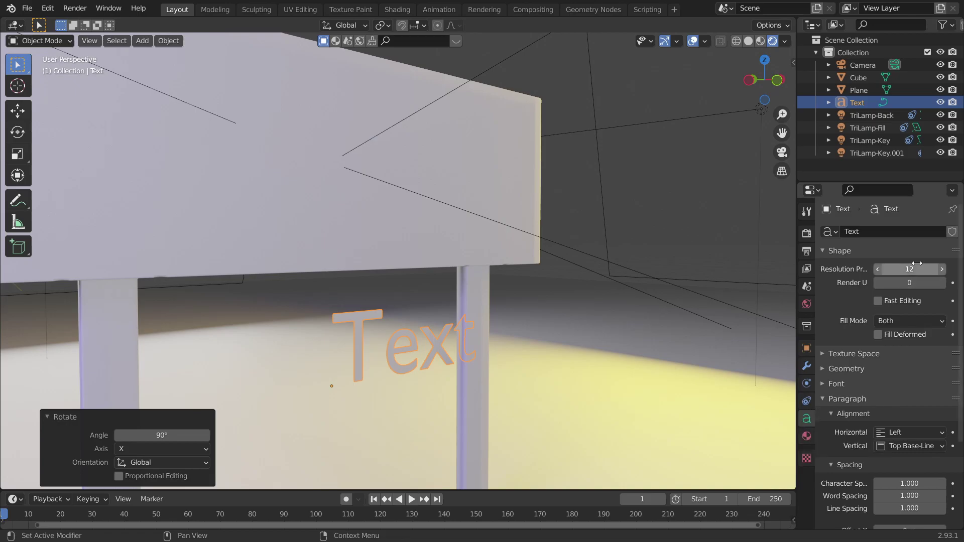
scroll(911, 418, down, 1)
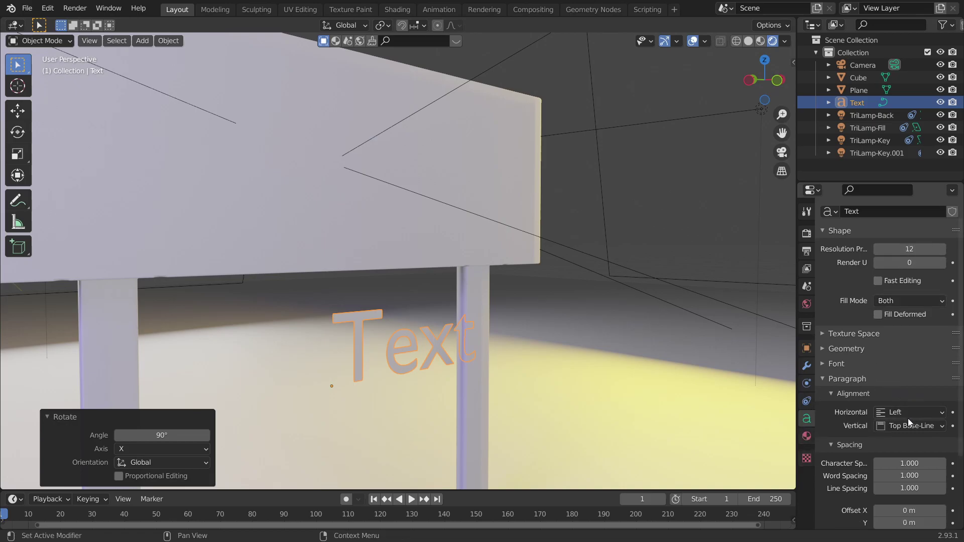
click(904, 413)
click(874, 440)
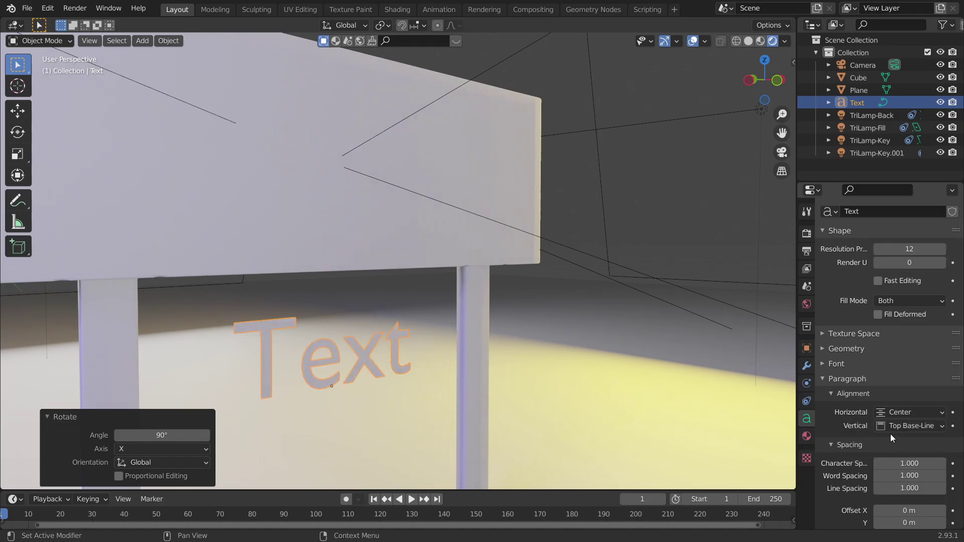
click(891, 426)
click(875, 468)
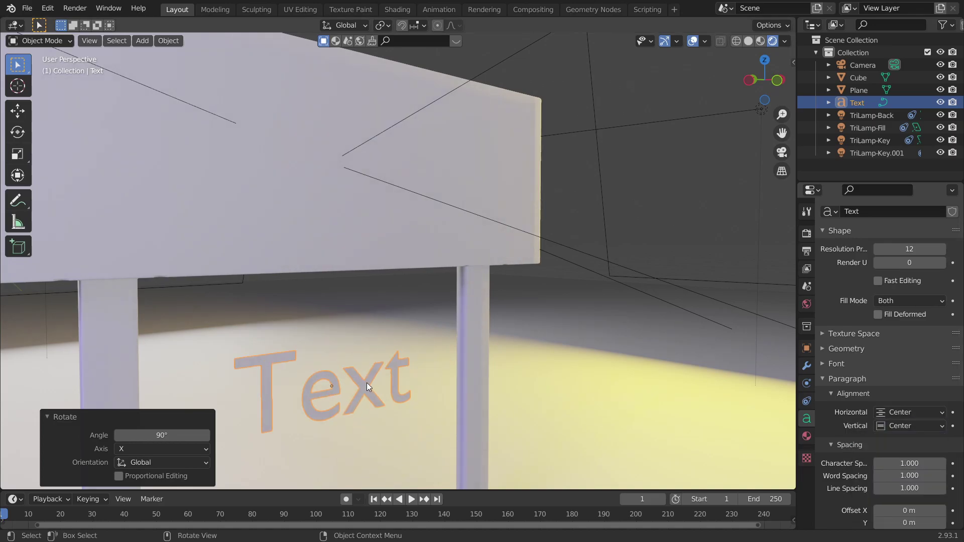
key(r)
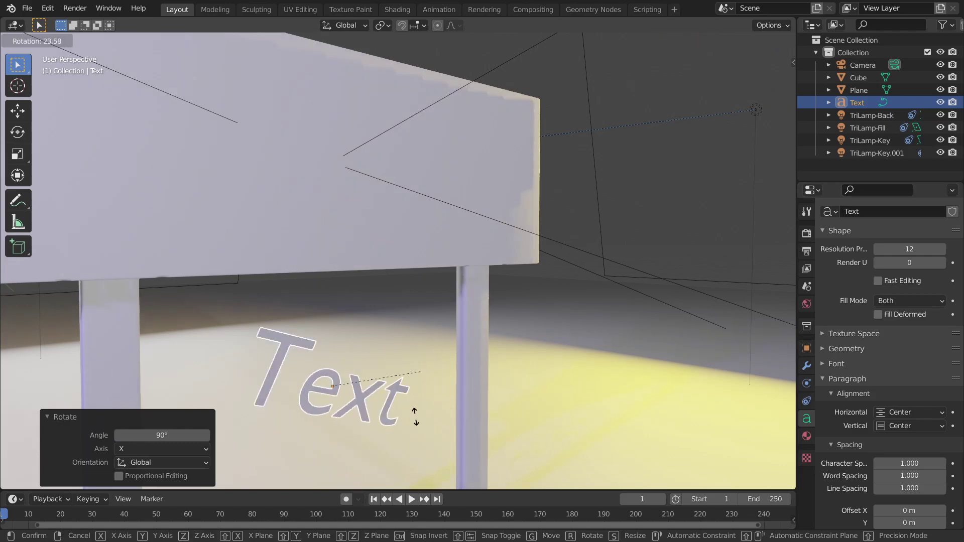
key(Escape)
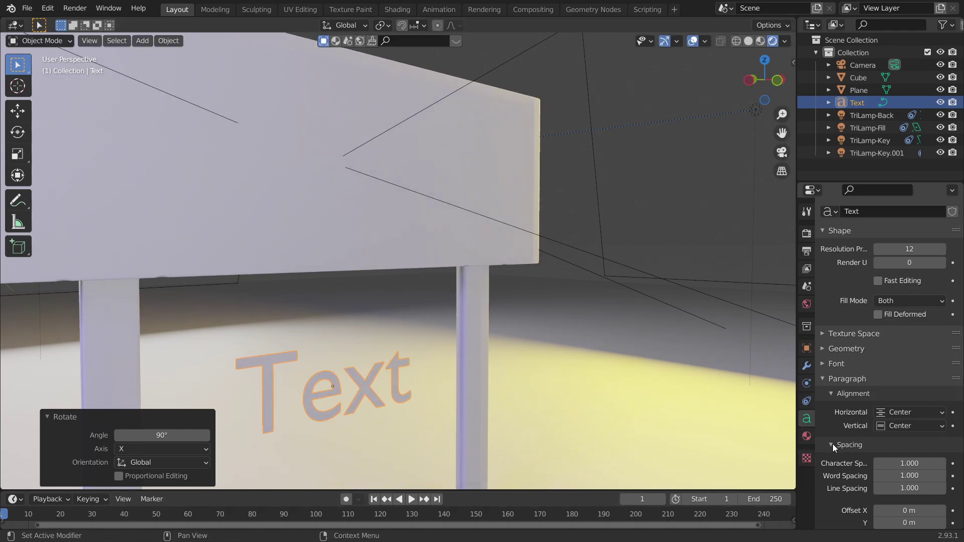
Set the text's Geometry Extrude value to 0.13 m to make solid letters.
scroll(833, 444, down, 2)
scroll(832, 446, down, 3)
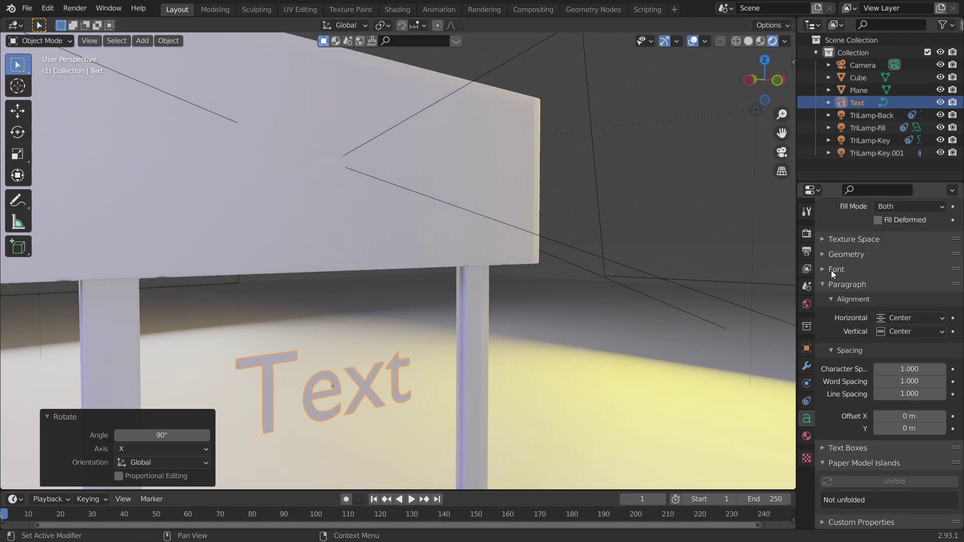
click(844, 254)
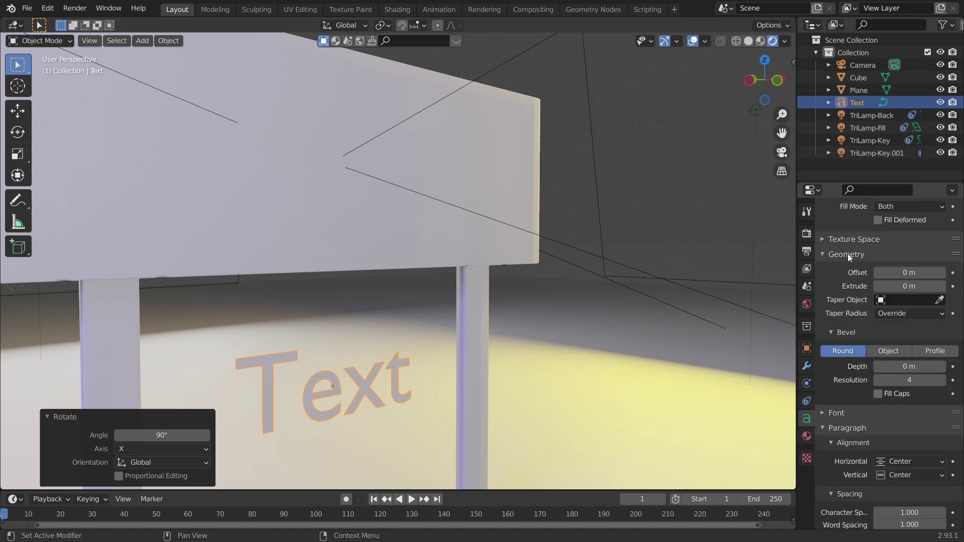
drag(897, 286, 926, 286)
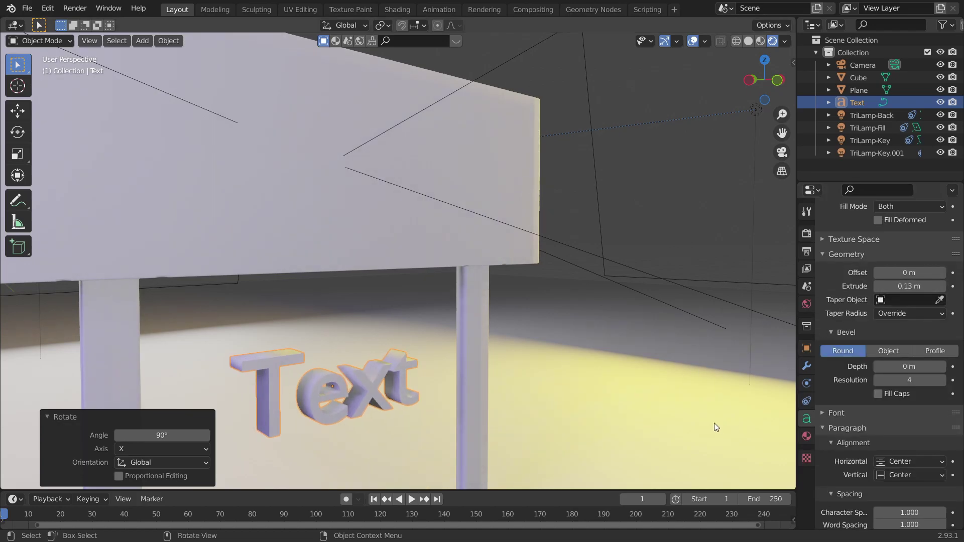
mouse_move(517, 377)
middle_down()
mouse_move(459, 338)
mouse_move(437, 348)
mouse_move(387, 326)
mouse_move(419, 335)
mouse_move(455, 370)
mouse_move(510, 361)
middle_up()
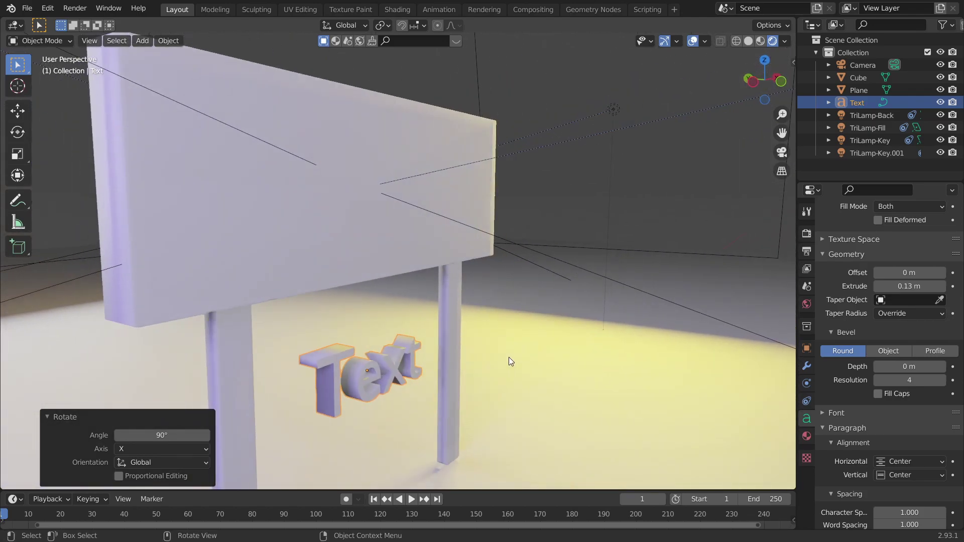
middle_drag(416, 354, 438, 305)
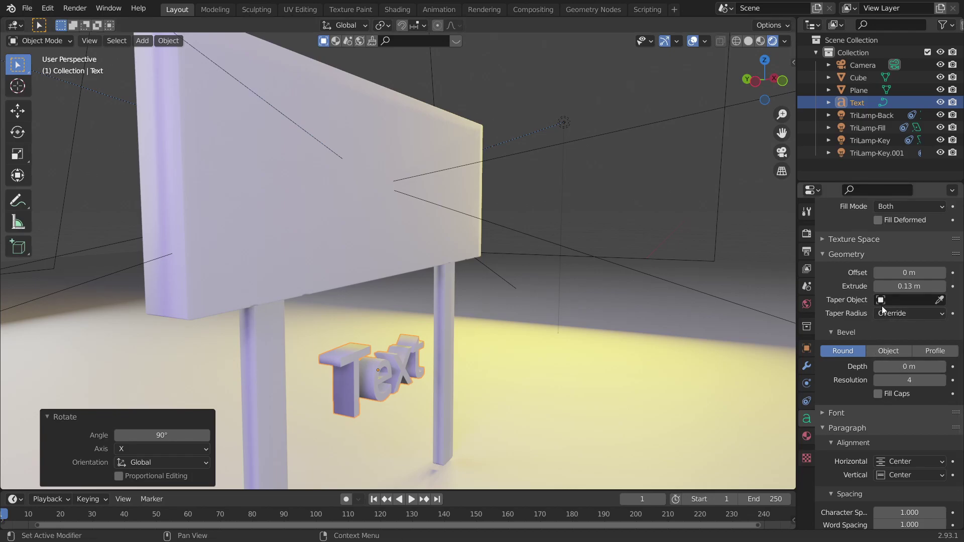
Expand the Font panel and open the file browser for the Regular font.
scroll(878, 331, up, 5)
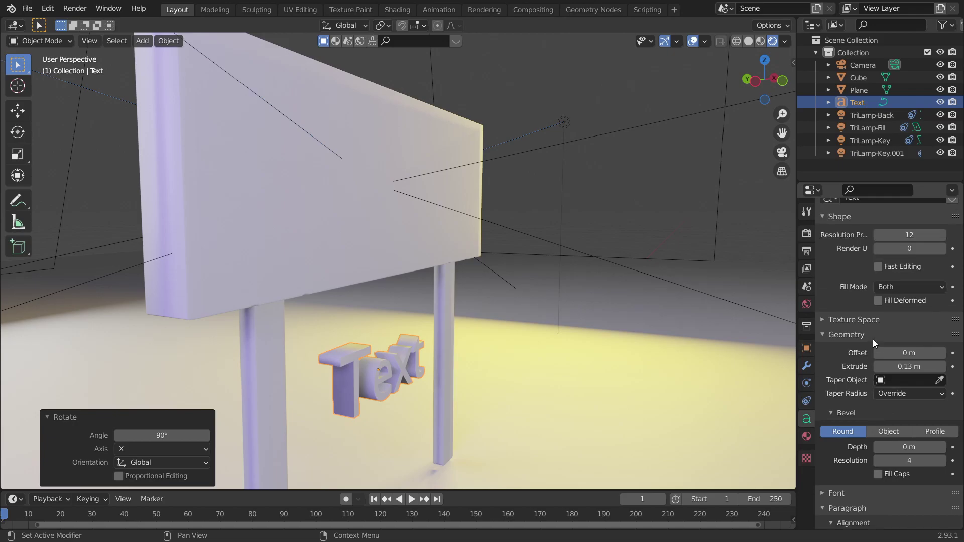
scroll(852, 433, down, 5)
click(846, 416)
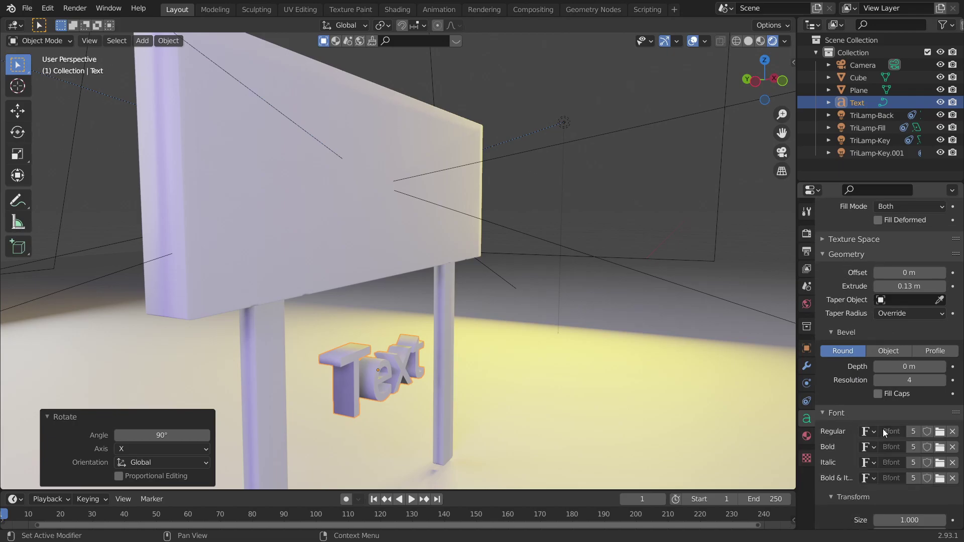
scroll(882, 428, down, 1)
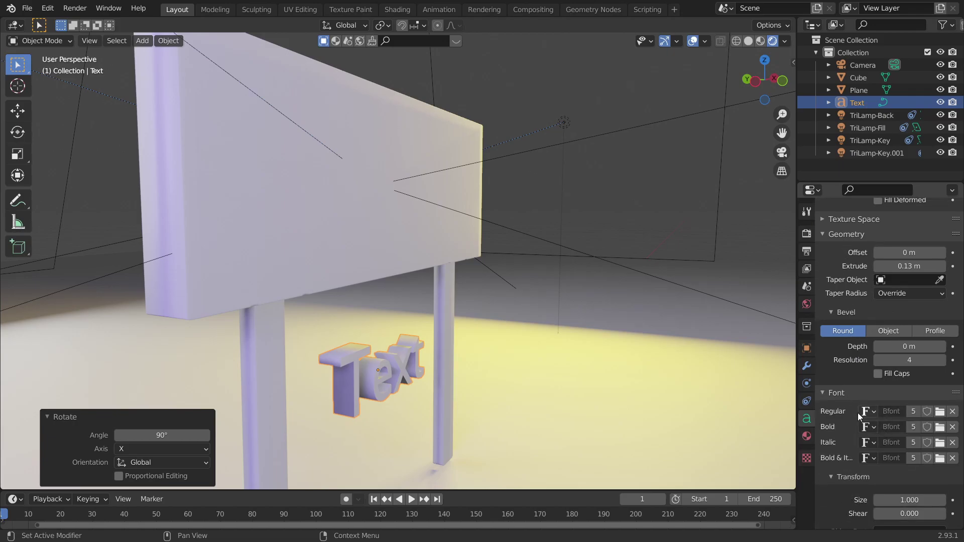
click(939, 412)
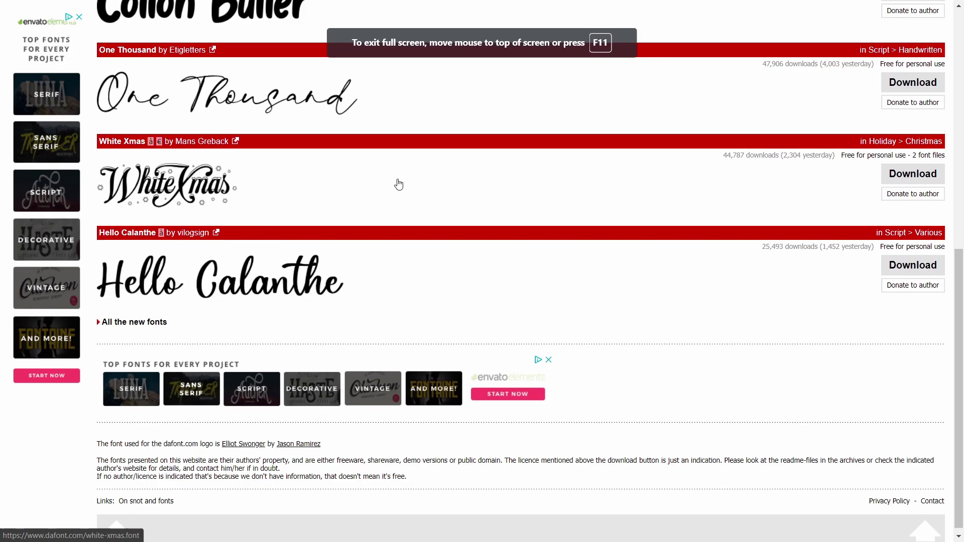
Find Old London under dafont.com's Gothic > Medieval and download old_london.zip.
scroll(398, 183, up, 9)
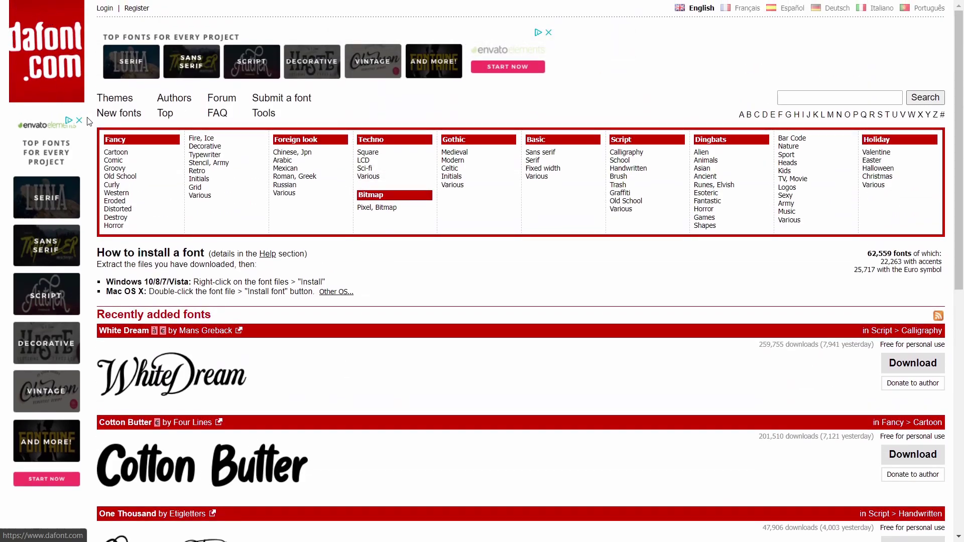
scroll(336, 273, down, 1)
scroll(336, 273, down, 7)
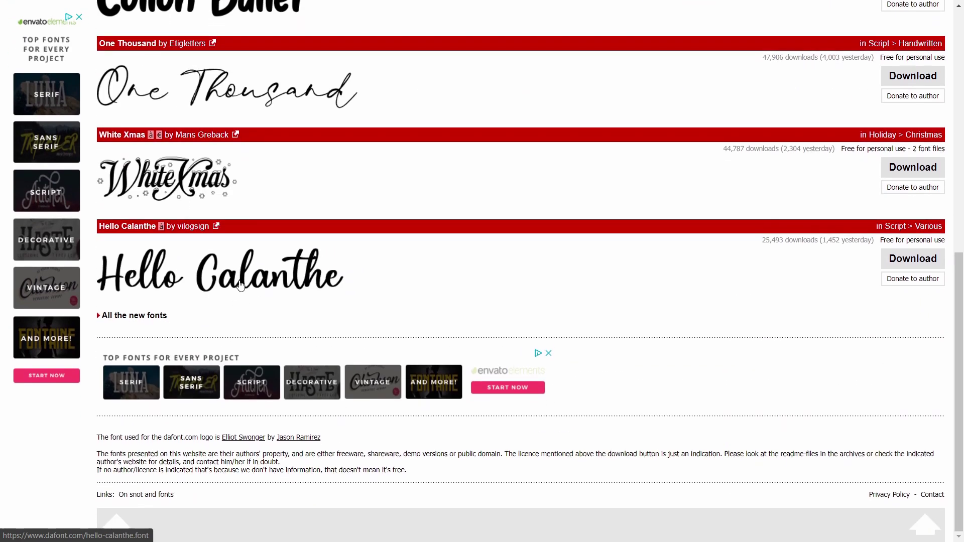
scroll(281, 300, up, 8)
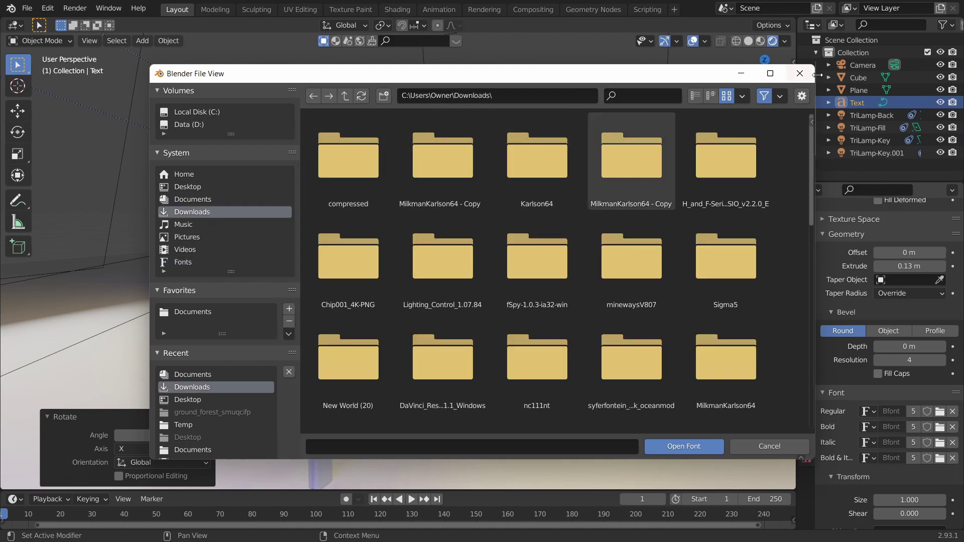
Load OldLondon.ttf from Downloads/old_london as the text's Regular font.
key(Escape)
click(940, 411)
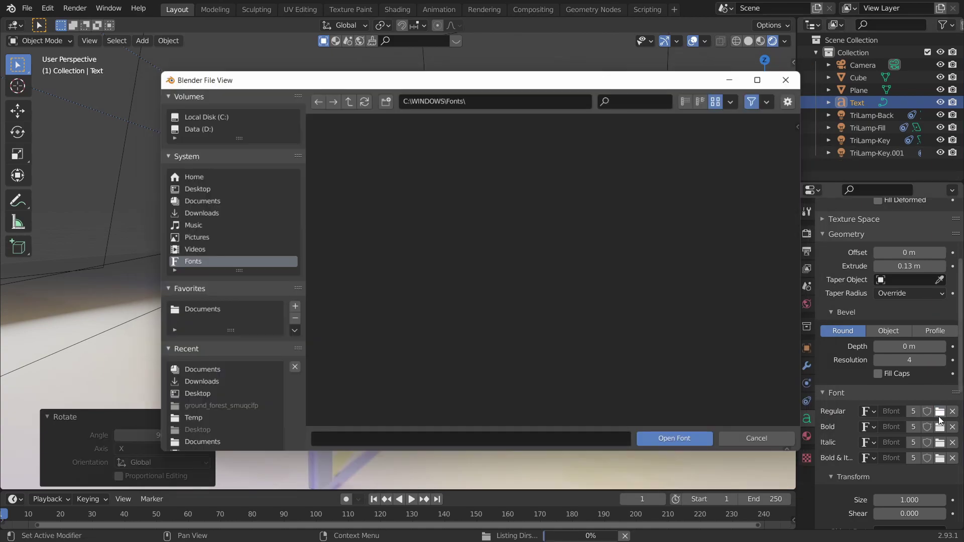
click(193, 199)
scroll(502, 226, down, 5)
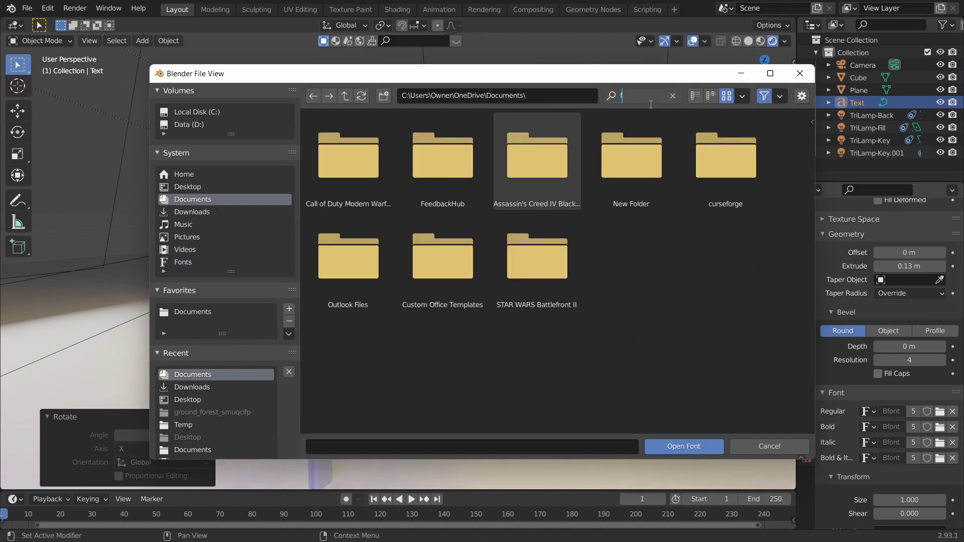
click(313, 95)
click(696, 95)
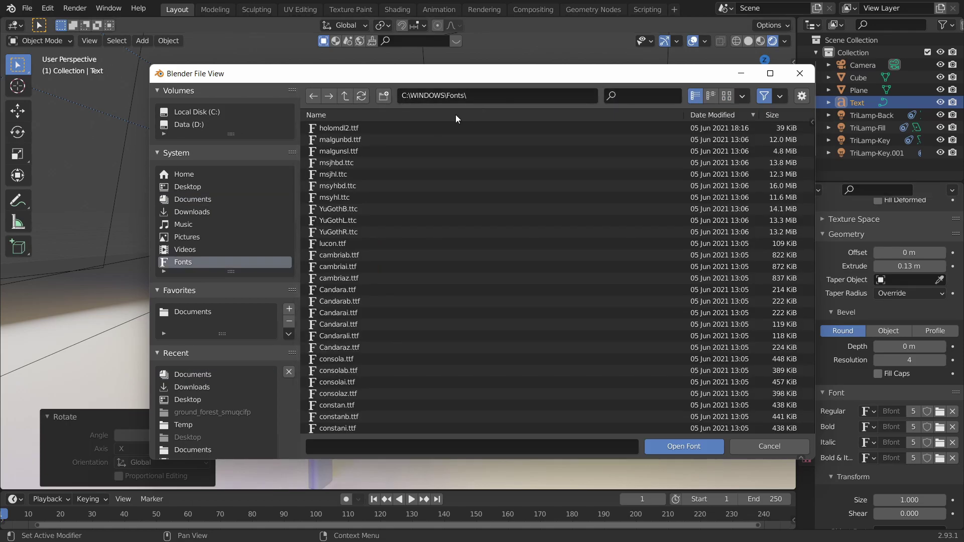
click(192, 211)
double_click(320, 129)
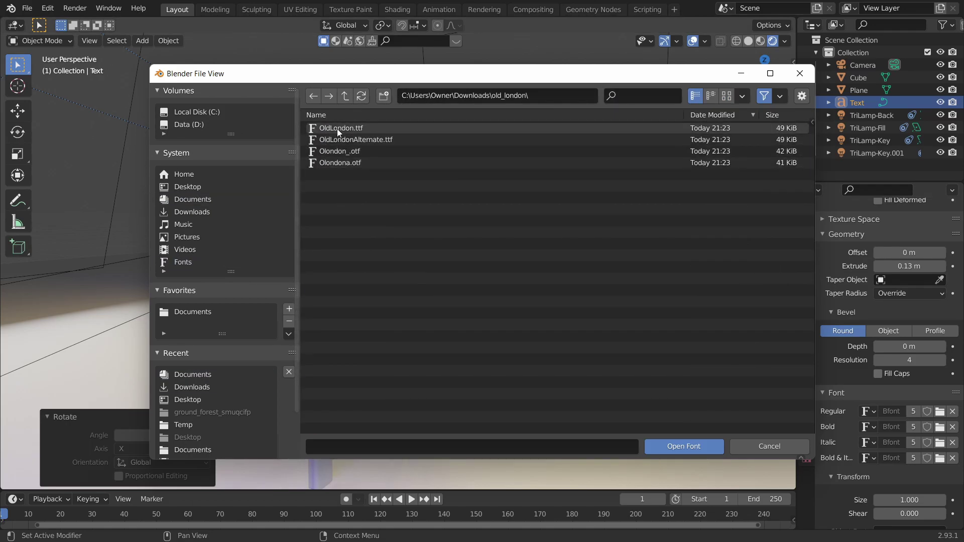
double_click(336, 129)
middle_drag(363, 245, 352, 342)
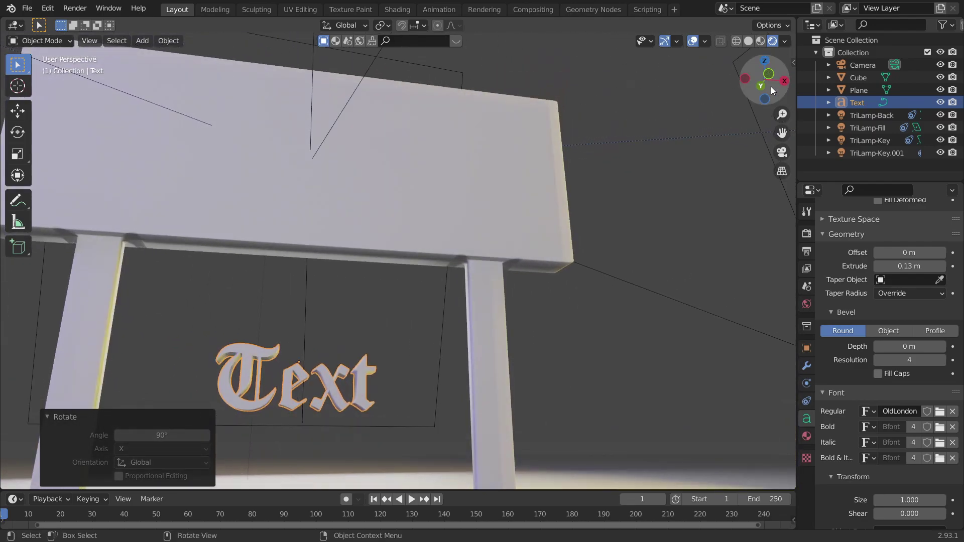
In front view, raise the text onto the sign board and scale it by 2.085.
click(763, 74)
key(g)
key(z)
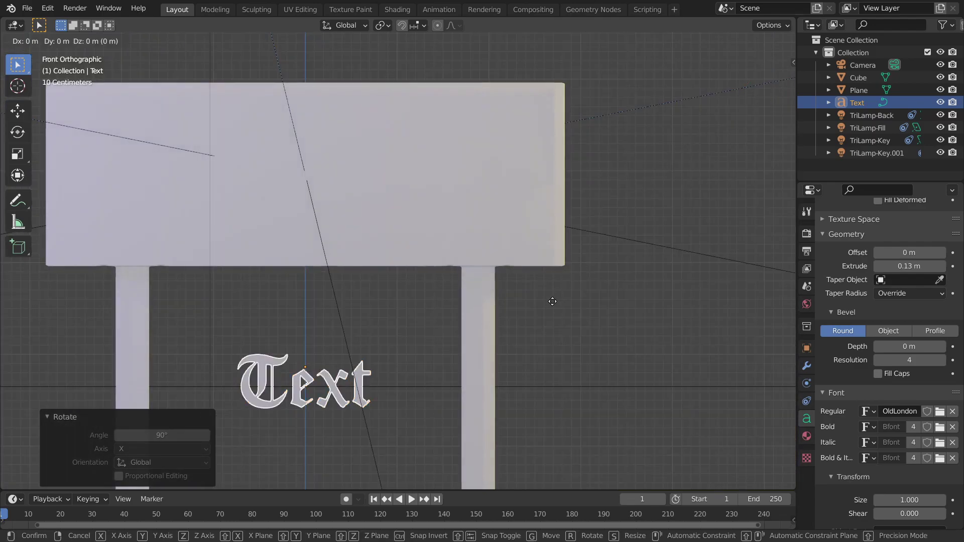
click(545, 101)
key(s)
click(629, 265)
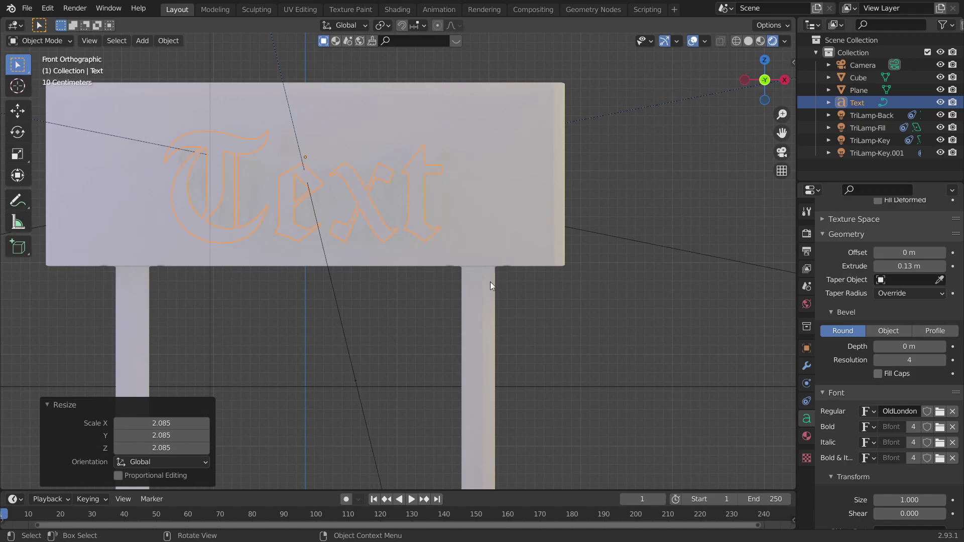
Push the text back along Y so it sinks partway into the board's face.
mouse_move(490, 284)
middle_down()
mouse_move(424, 259)
mouse_move(466, 213)
mouse_move(458, 236)
mouse_move(476, 219)
mouse_move(536, 207)
mouse_move(541, 225)
mouse_move(427, 283)
mouse_move(492, 297)
middle_up()
key(g)
key(x)
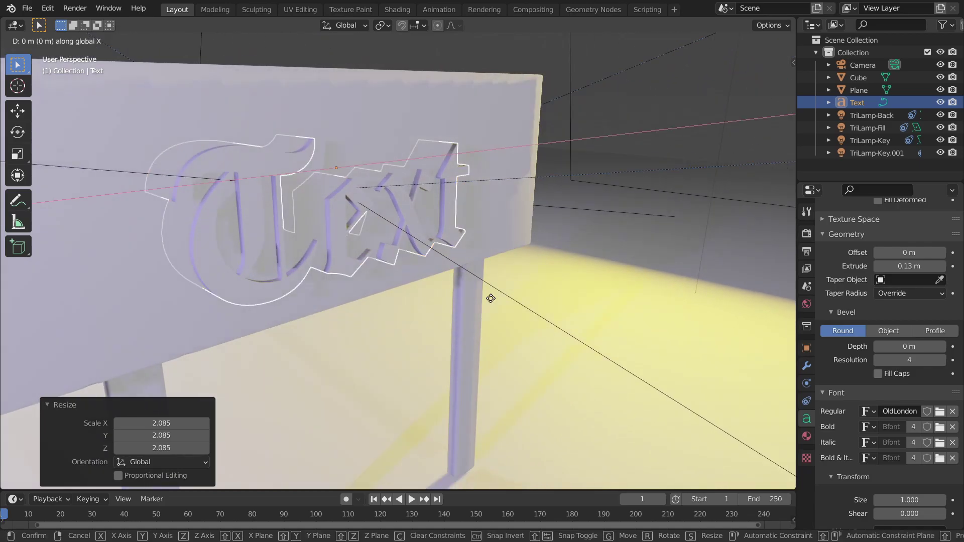
key(y)
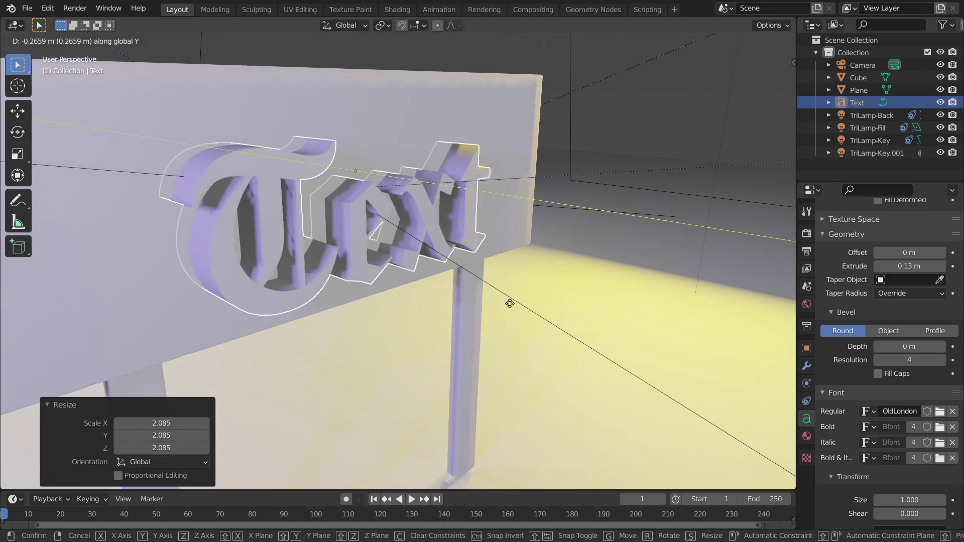
click(507, 301)
middle_drag(499, 297, 451, 297)
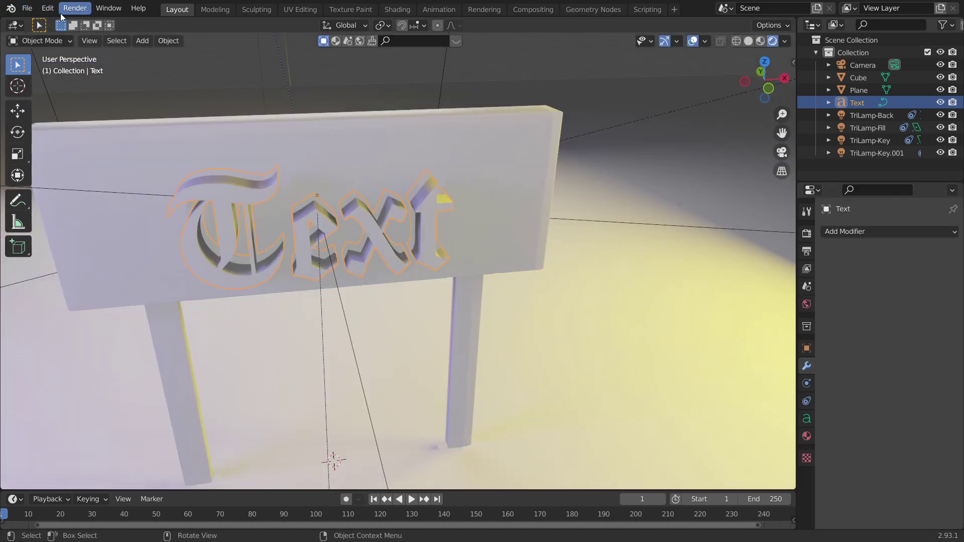
Replace the word 'Text' with 'Subscribe' and scale it down by 0.659.
key(Tab)
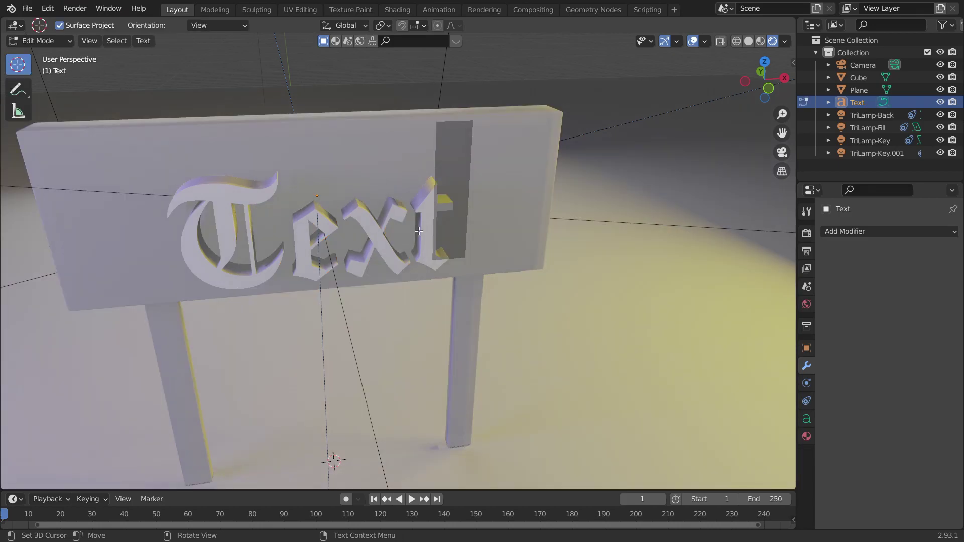
key(BackSpace)
key(BackSpace)
key(BackSpace)
key(BackSpace)
key(Tab)
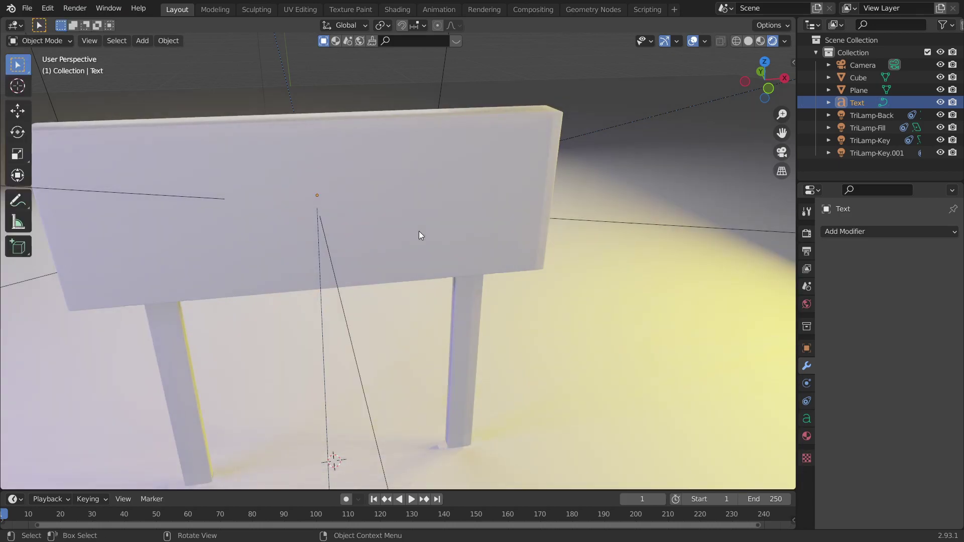
key(Tab)
text(tjkfhbsiufhd)
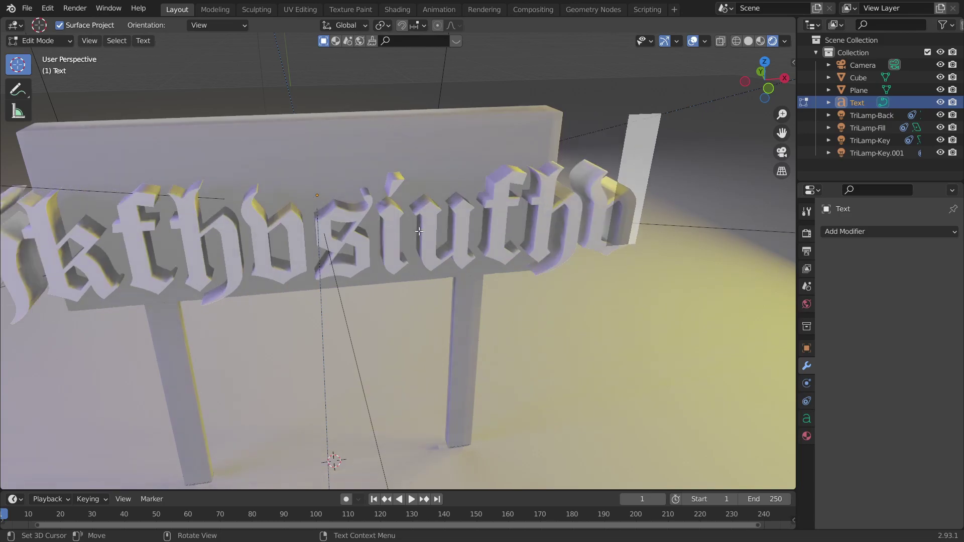
key(BackSpace)
key(BackSpace)
key(BackSpace)
key(BackSpace)
key(BackSpace)
key(BackSpace)
key(BackSpace)
key(BackSpace)
key(BackSpace)
key(BackSpace)
key(BackSpace)
key(BackSpace)
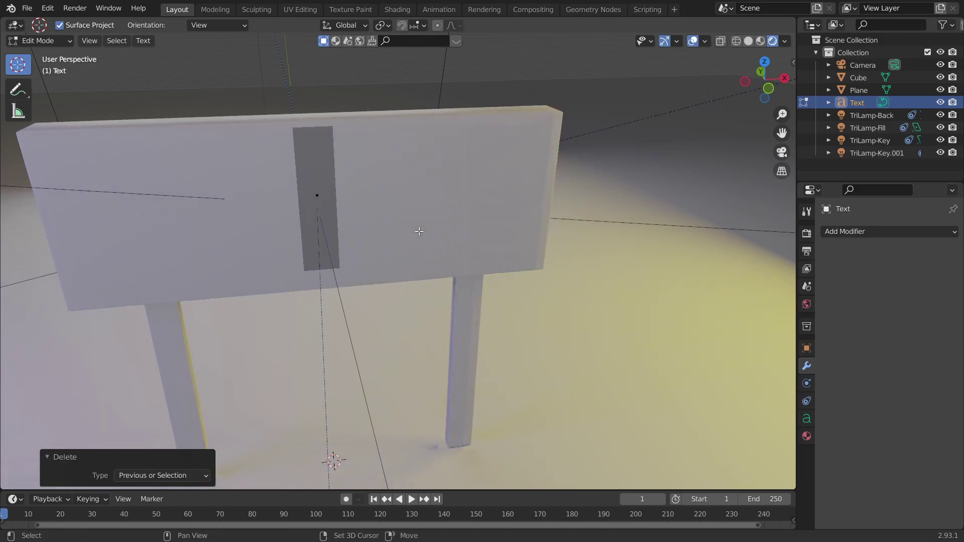
text(Sub)
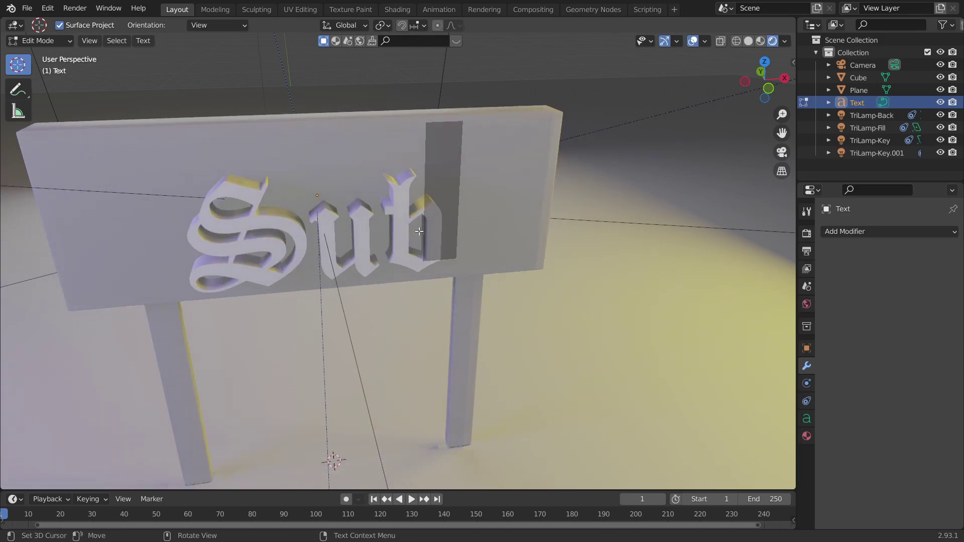
text(str)
text(ibe)
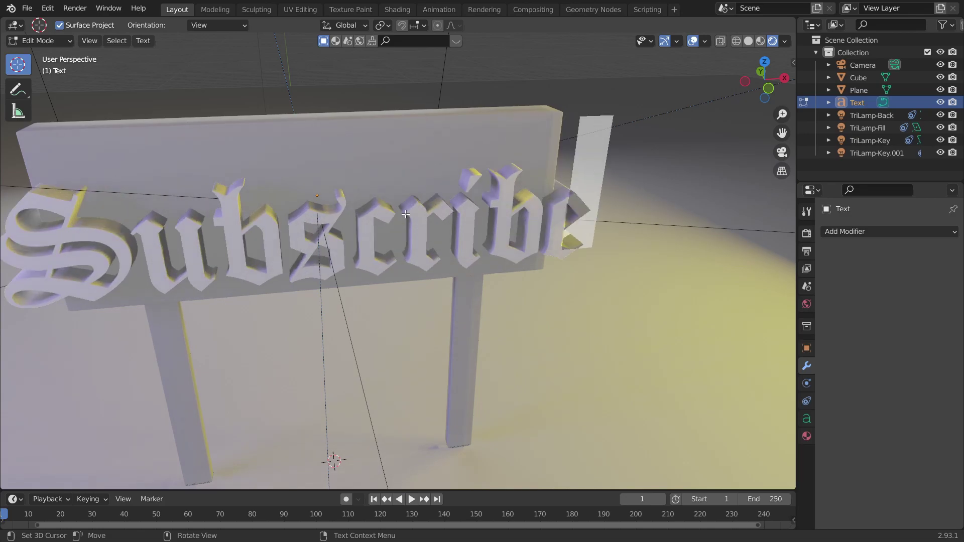
key(Tab)
key(s)
click(570, 233)
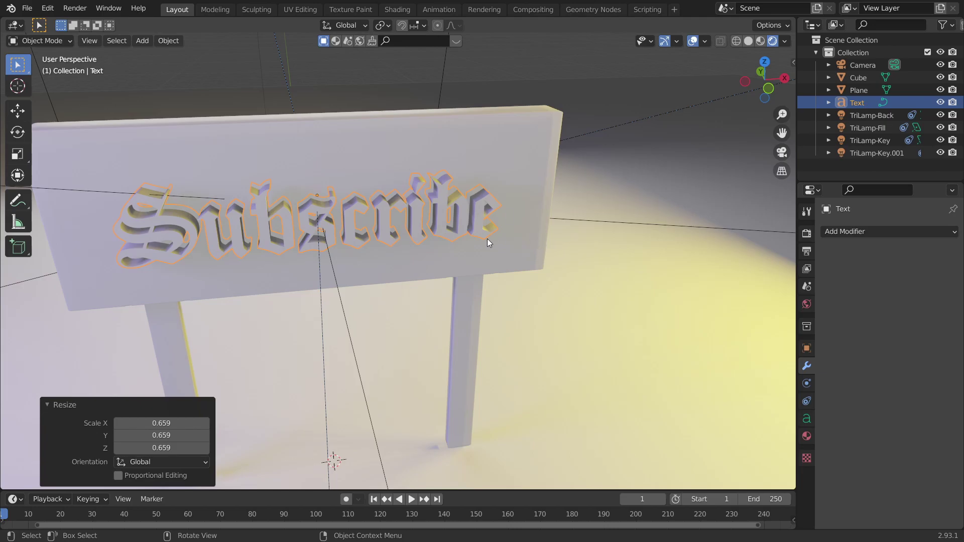
Convert the Subscribe text to a mesh via the 'conv' command search, then check it in Edit Mode.
click(48, 8)
click(65, 121)
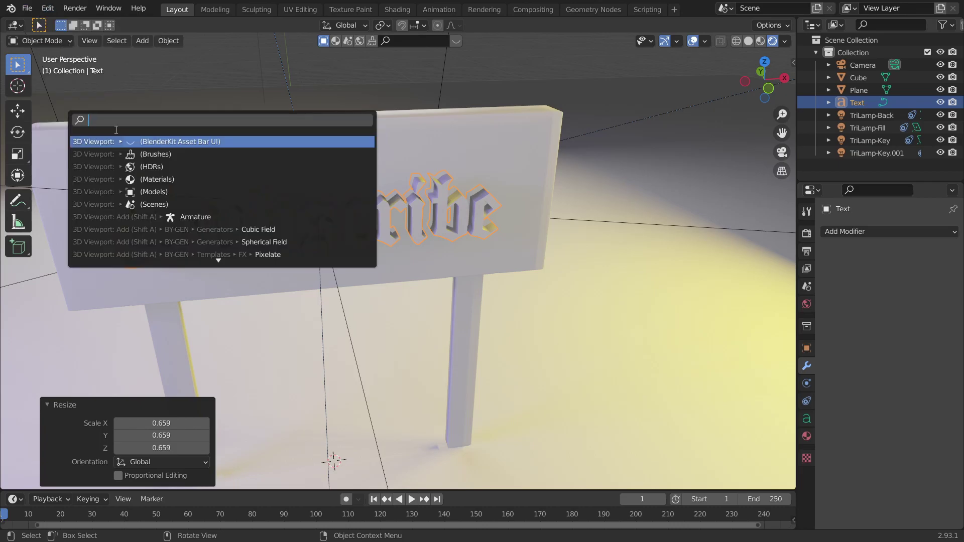
text(con)
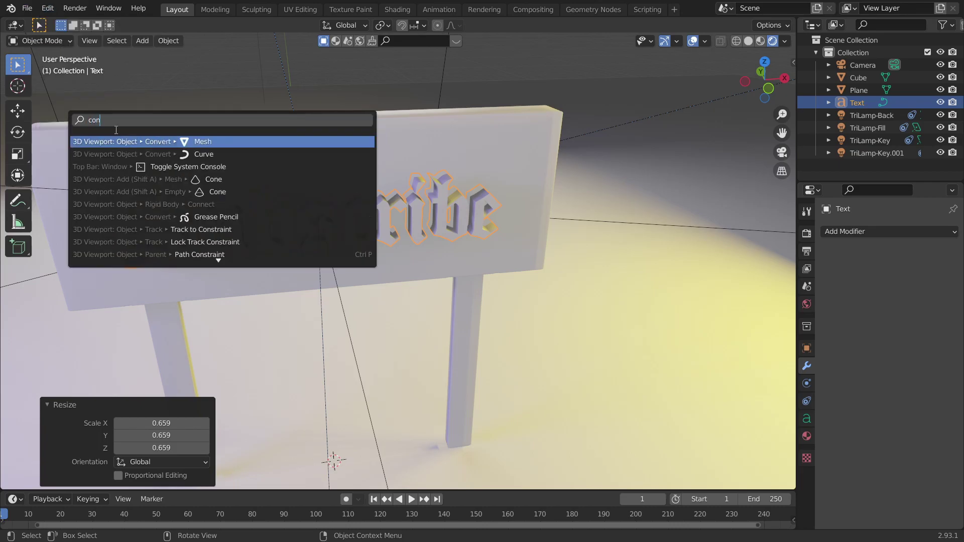
text(v)
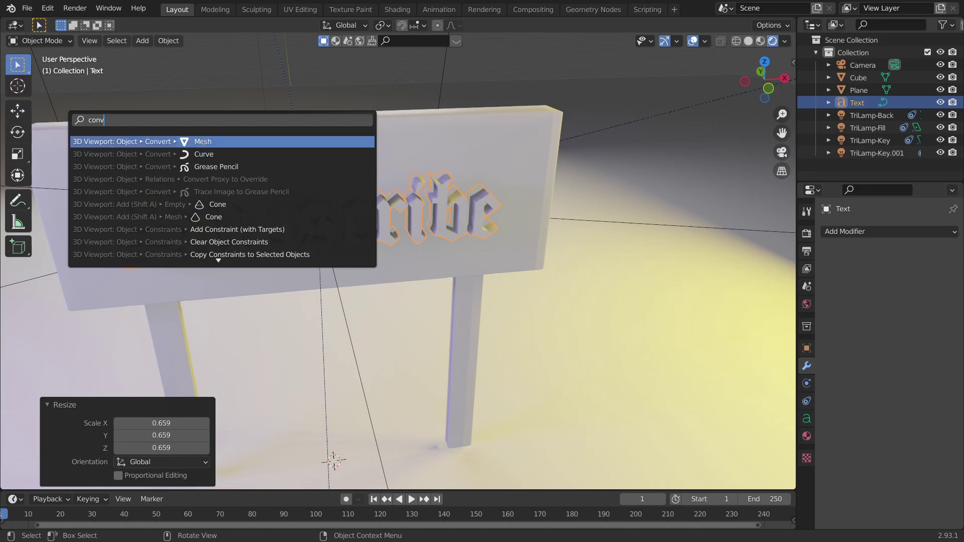
click(203, 141)
key(Tab)
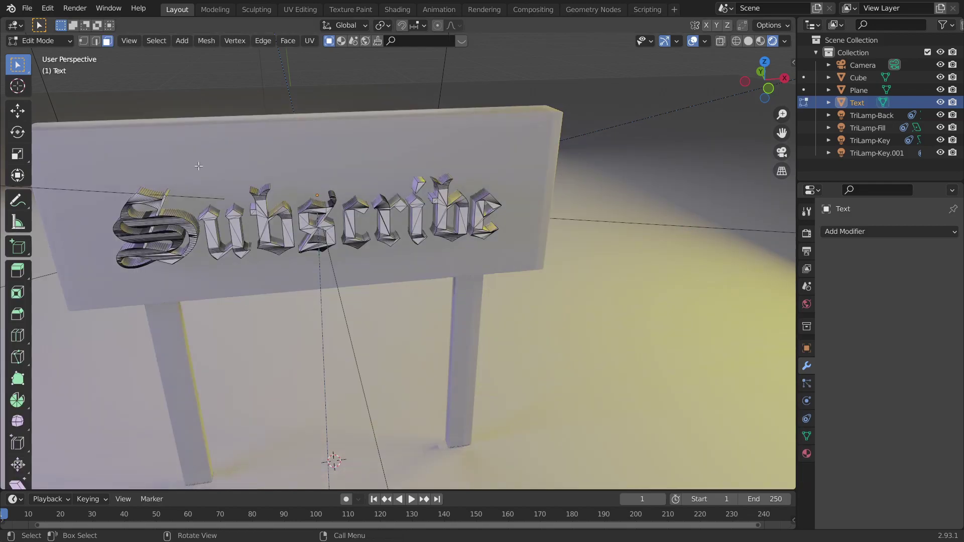
scroll(405, 271, up, 10)
scroll(405, 272, down, 10)
key(Tab)
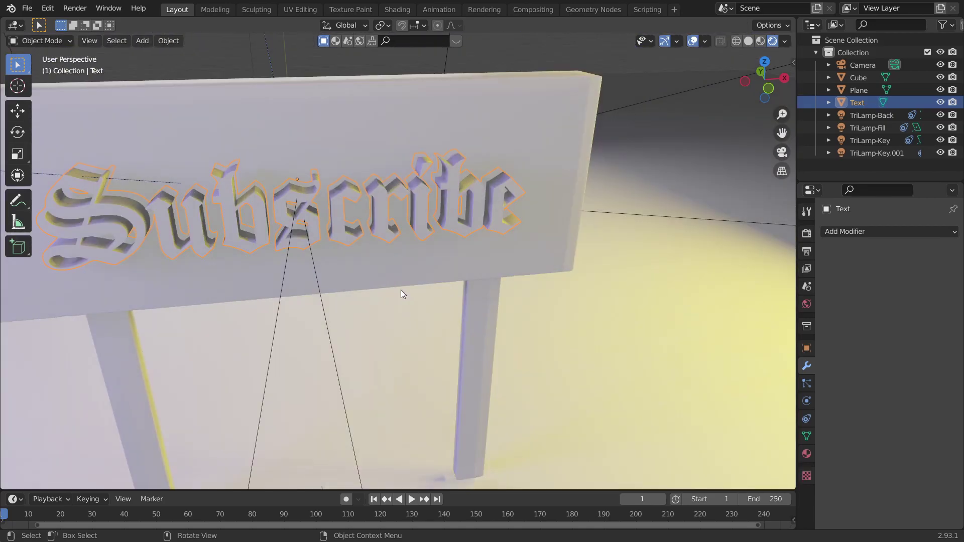
scroll(401, 290, down, 3)
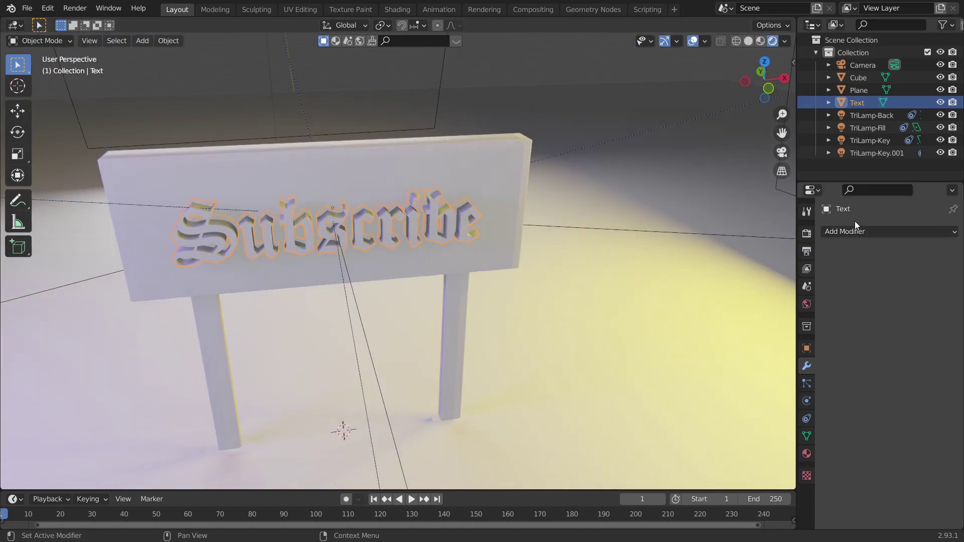
Add a Boolean Difference modifier to the sign board using the Subscribe text as cutter.
click(851, 233)
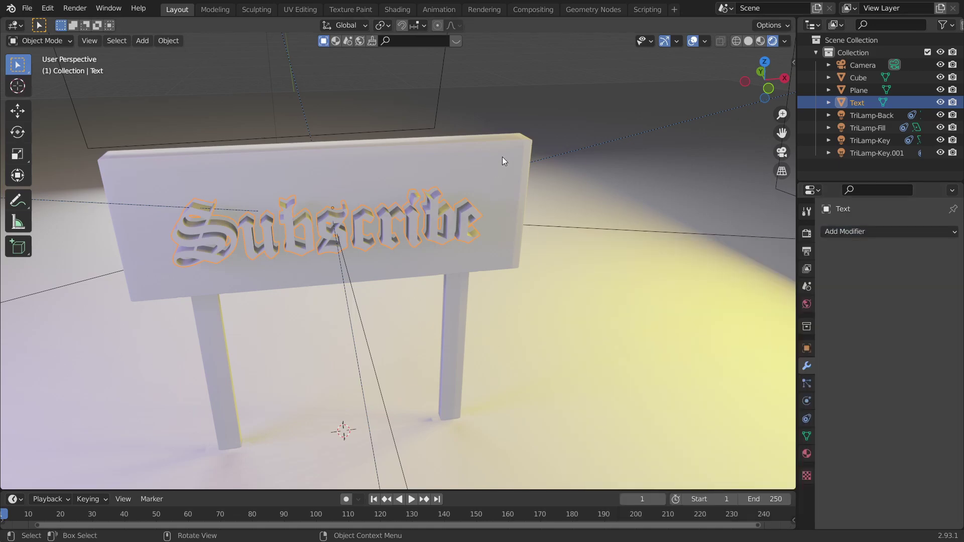
click(502, 156)
click(864, 233)
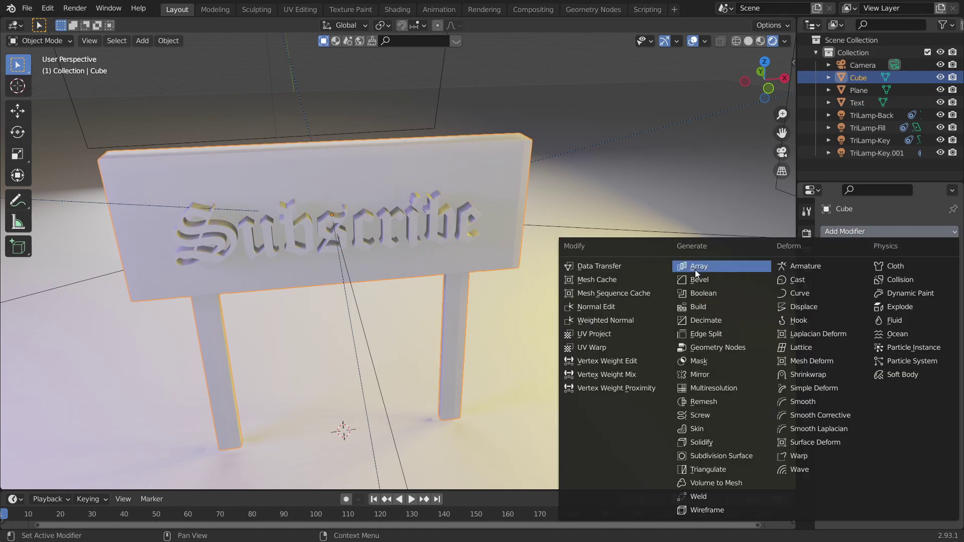
click(698, 293)
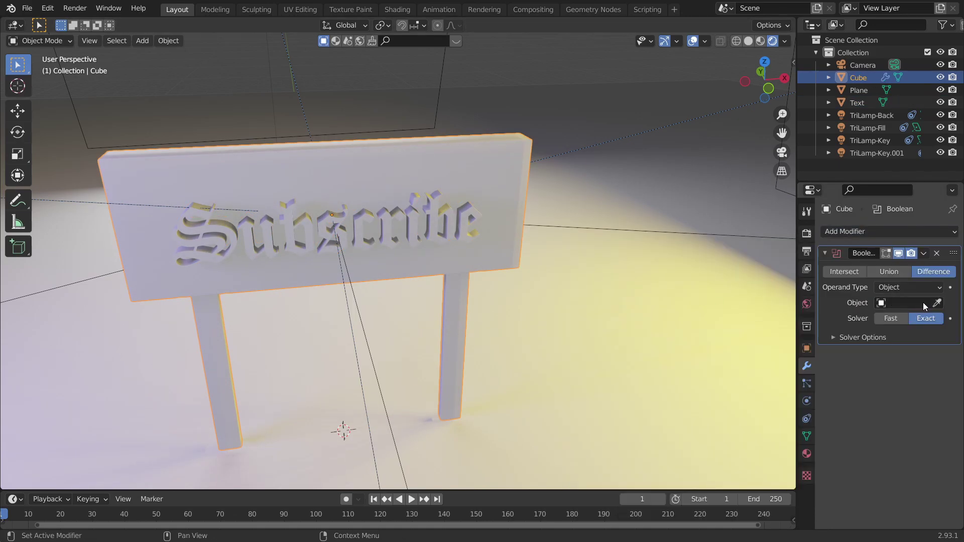
click(936, 303)
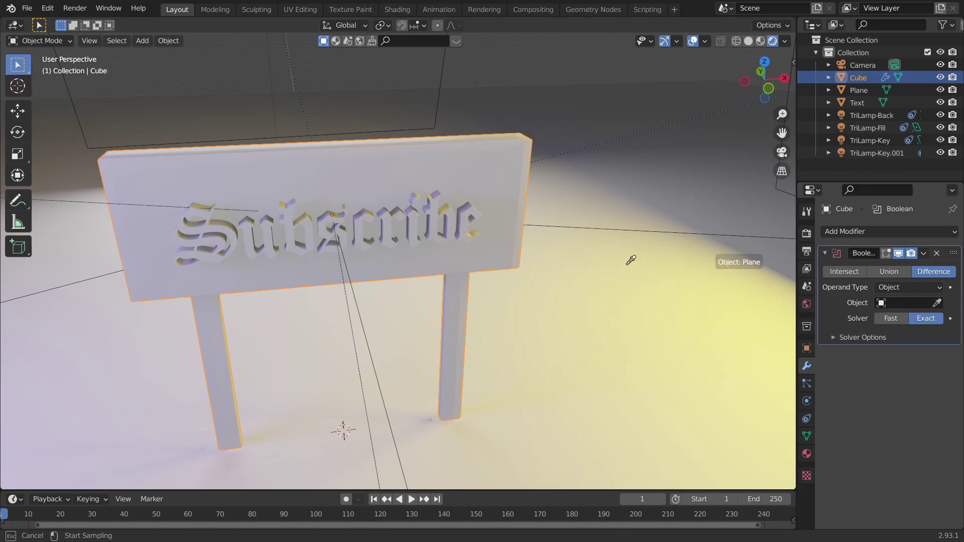
click(436, 205)
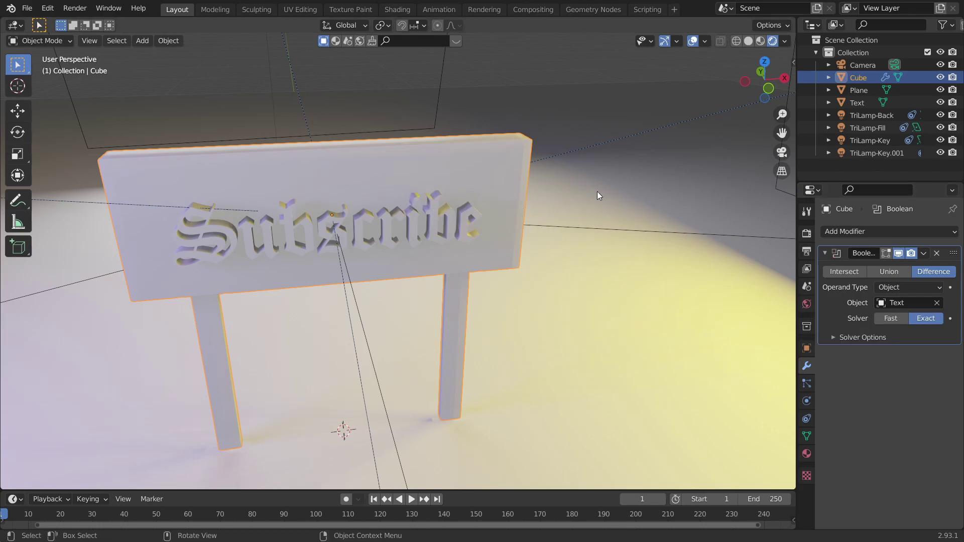
scroll(630, 212, down, 5)
middle_drag(630, 211, 603, 227)
scroll(487, 255, up, 8)
Hide the Subscribe text to reveal the word engraved in the sign board.
key(Tab)
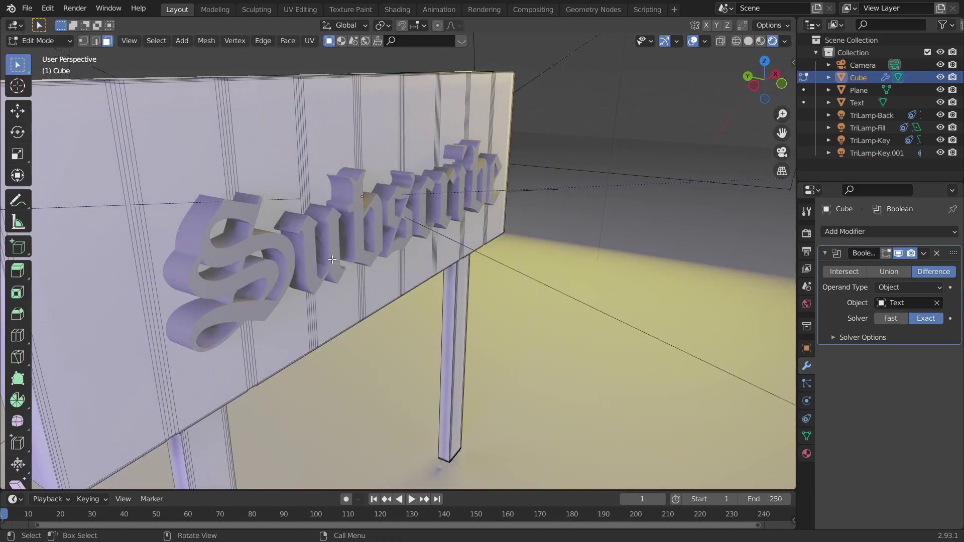
key(Tab)
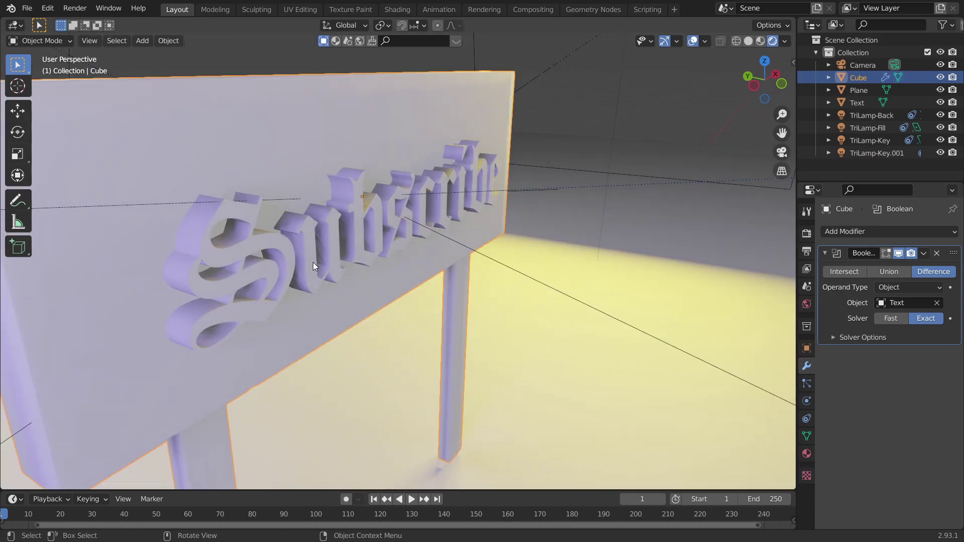
click(272, 250)
key(h)
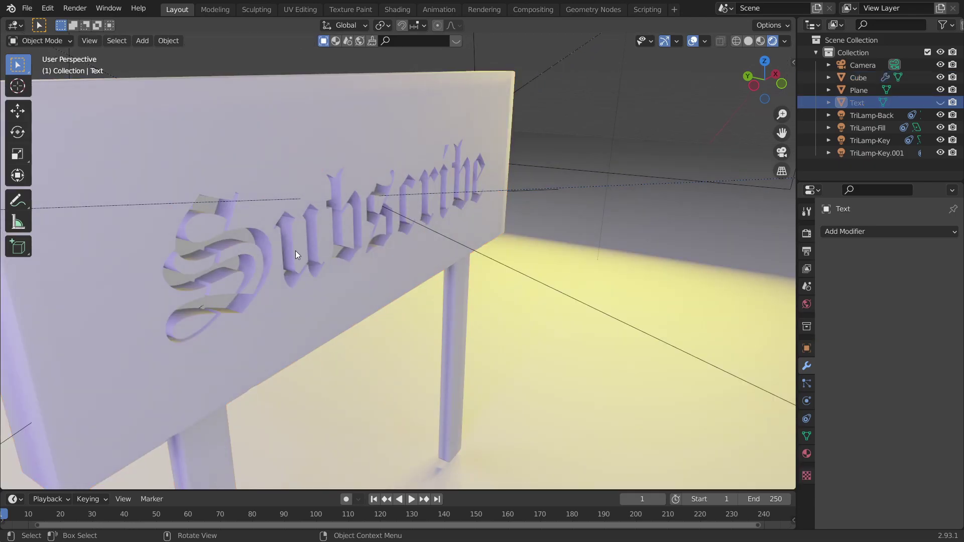
middle_drag(296, 251, 118, 203)
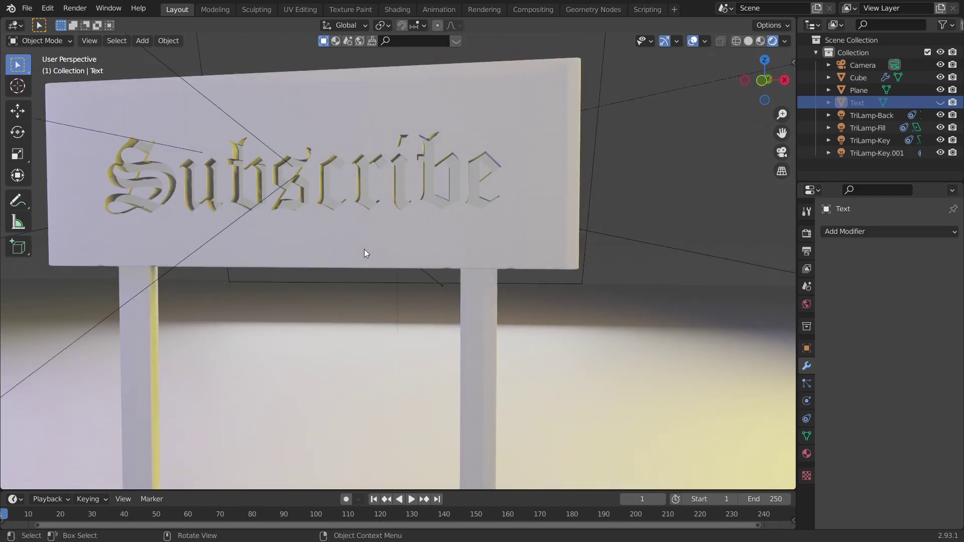
middle_drag(365, 252, 528, 300)
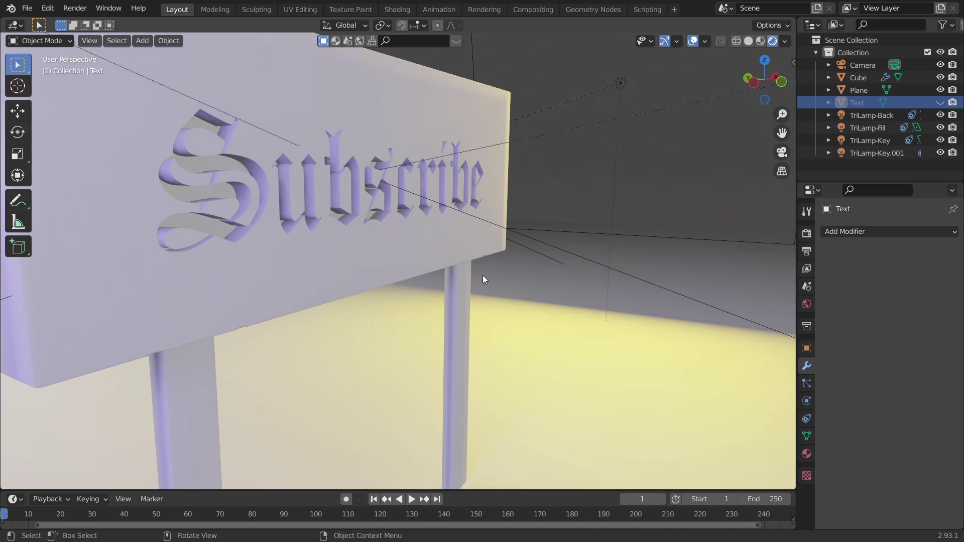
middle_drag(287, 71, 422, 206)
Unhide the Subscribe text and delete the sign board's Boolean modifier.
click(430, 212)
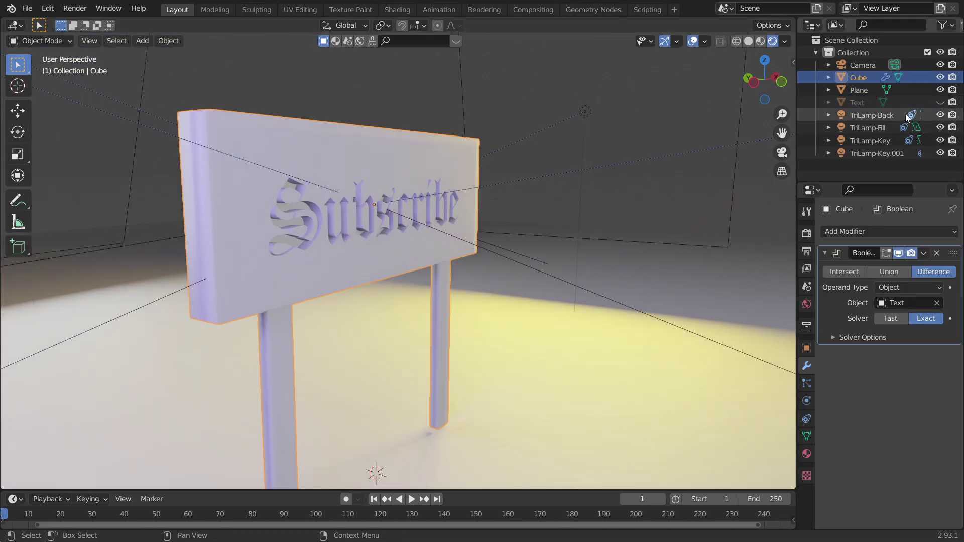
click(941, 104)
click(937, 254)
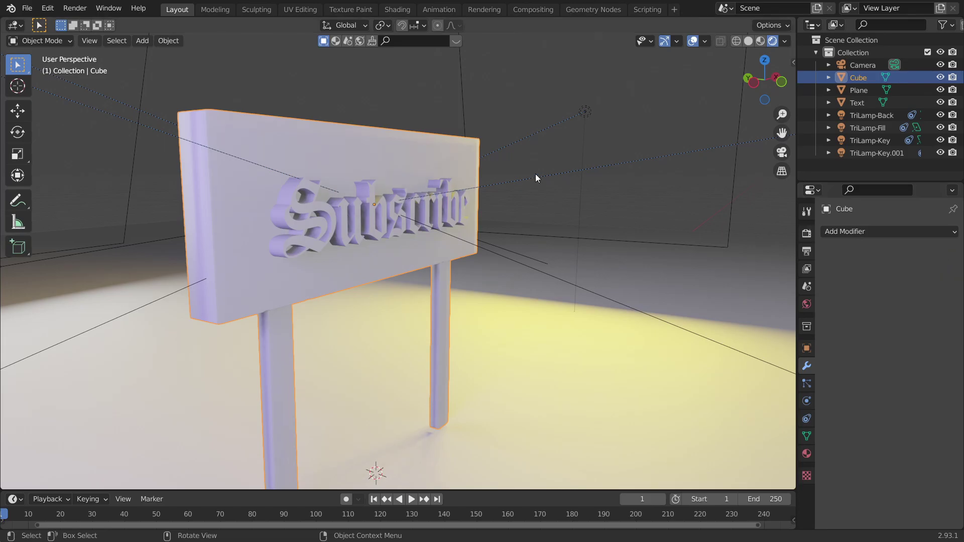
Select the sign board together with the Subscribe text.
click(404, 196)
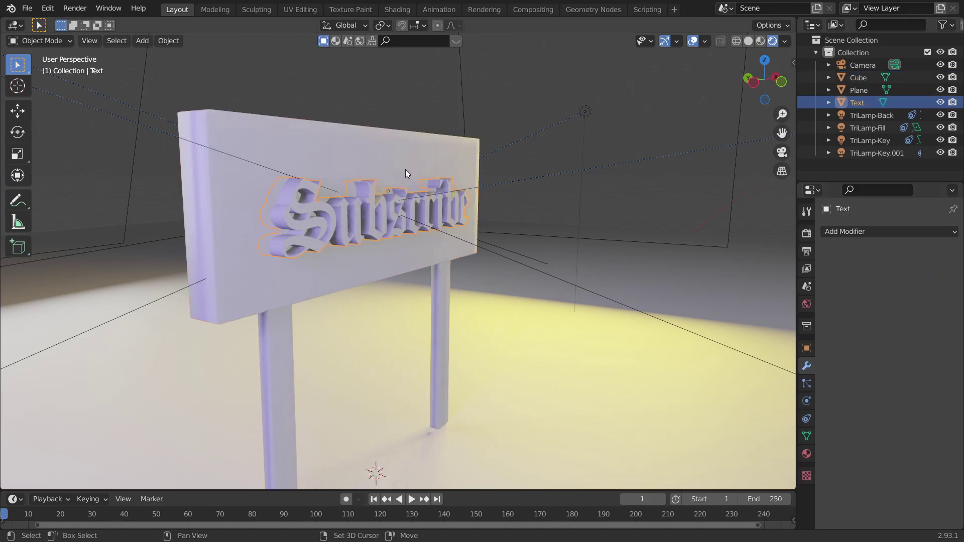
click(406, 170)
ctrl+click(876, 152)
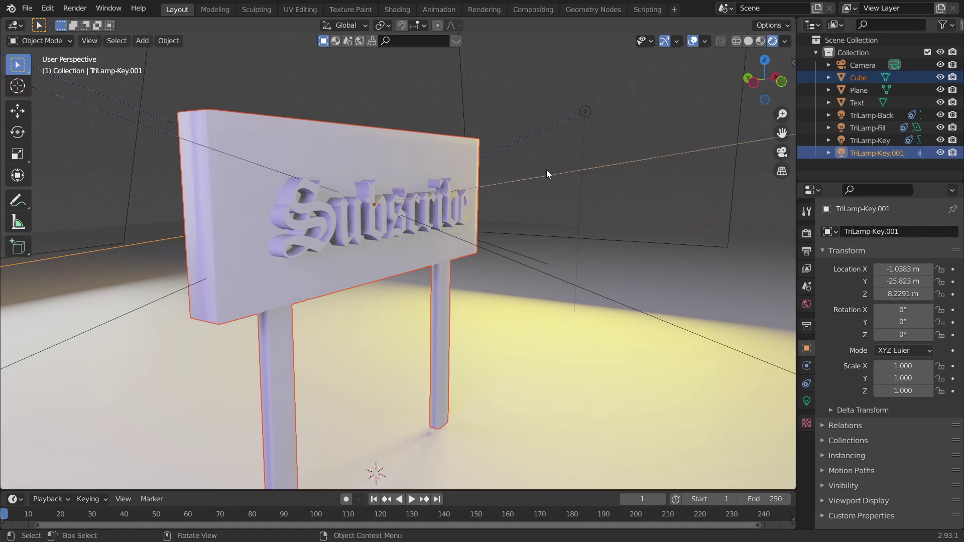
click(368, 158)
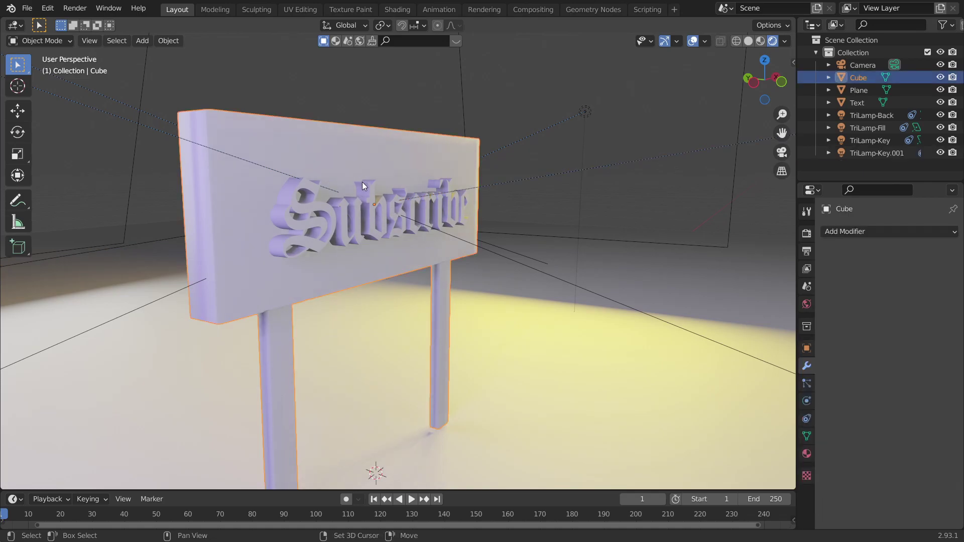
shift+click(363, 183)
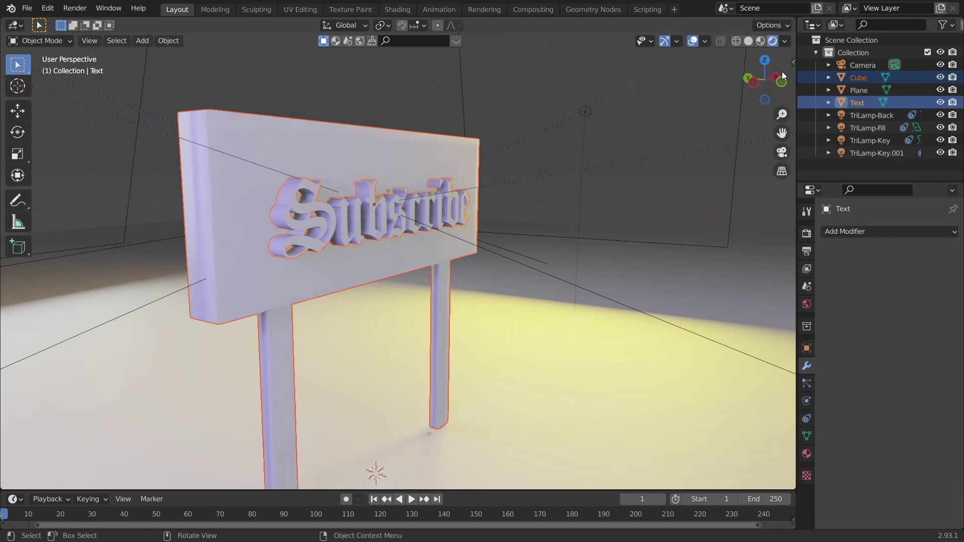
Search 'boo' in Preferences Add-ons to confirm Bool Tool is enabled.
click(48, 8)
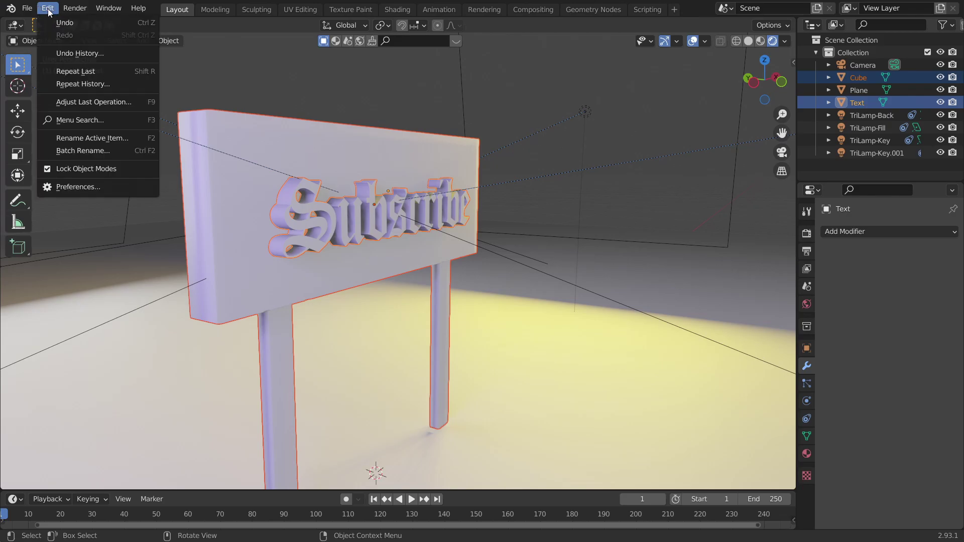
click(68, 188)
click(345, 51)
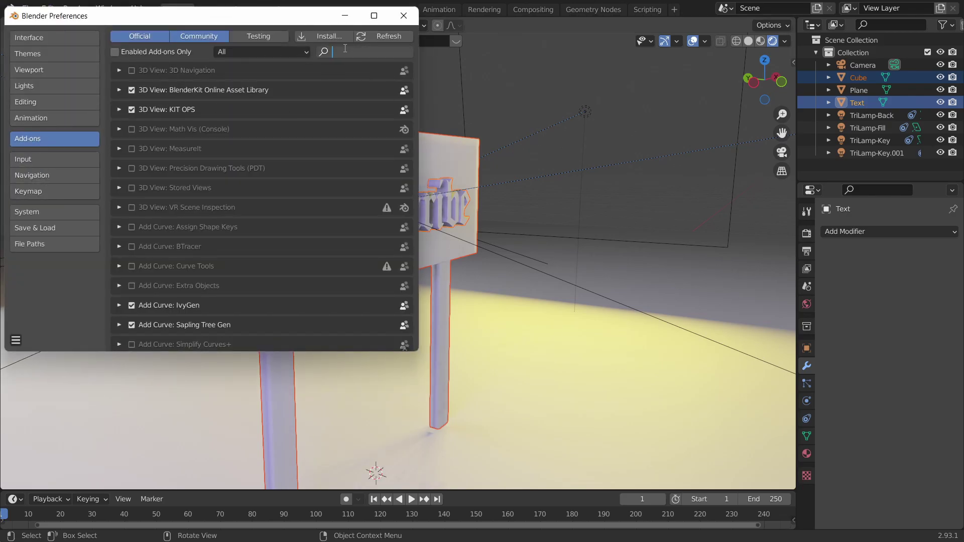
text(boo)
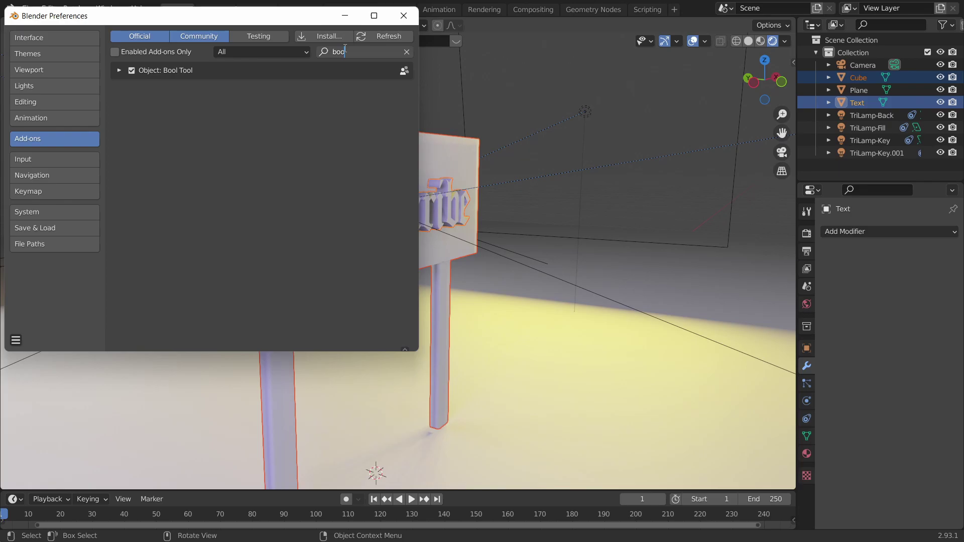
click(403, 15)
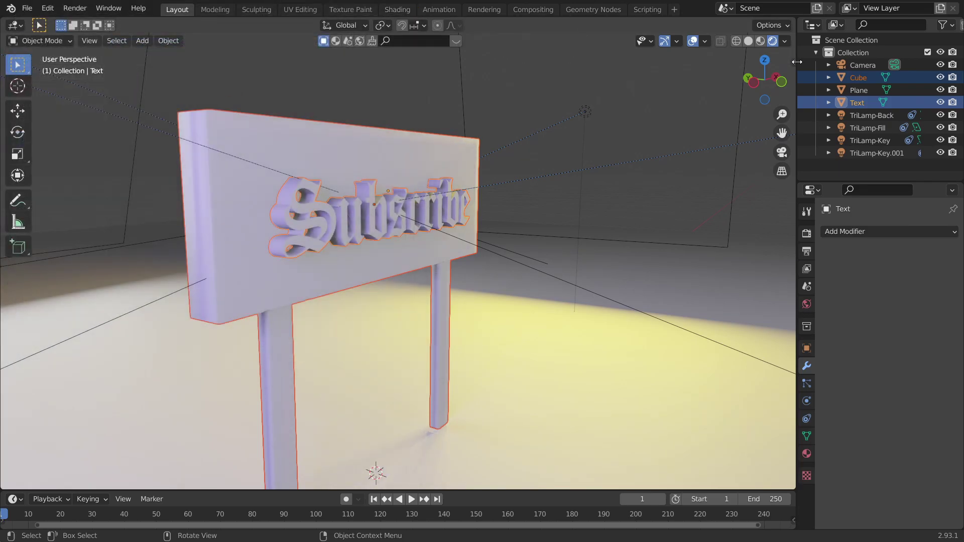
Show the viewport sidebar and expand the Bool Tool panel's options.
click(790, 59)
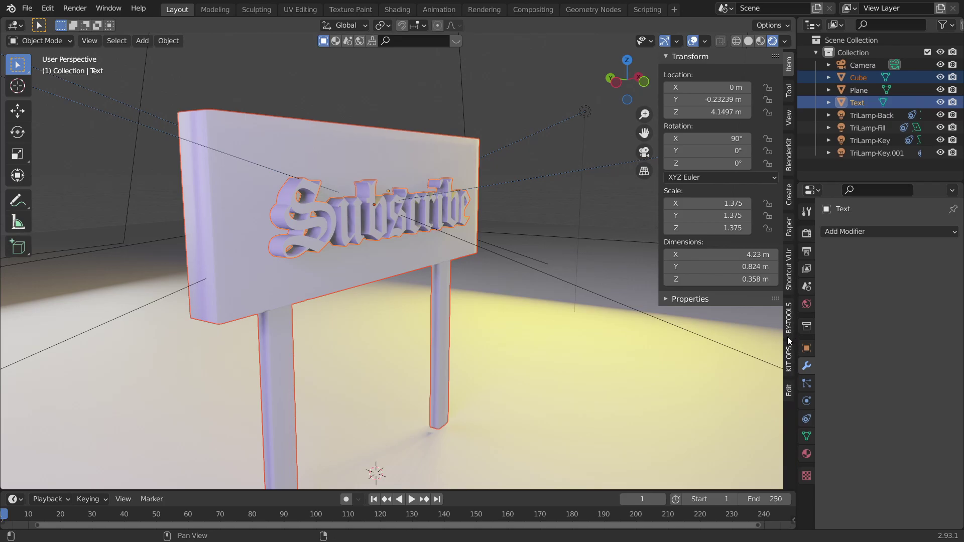
click(789, 393)
click(676, 47)
click(678, 55)
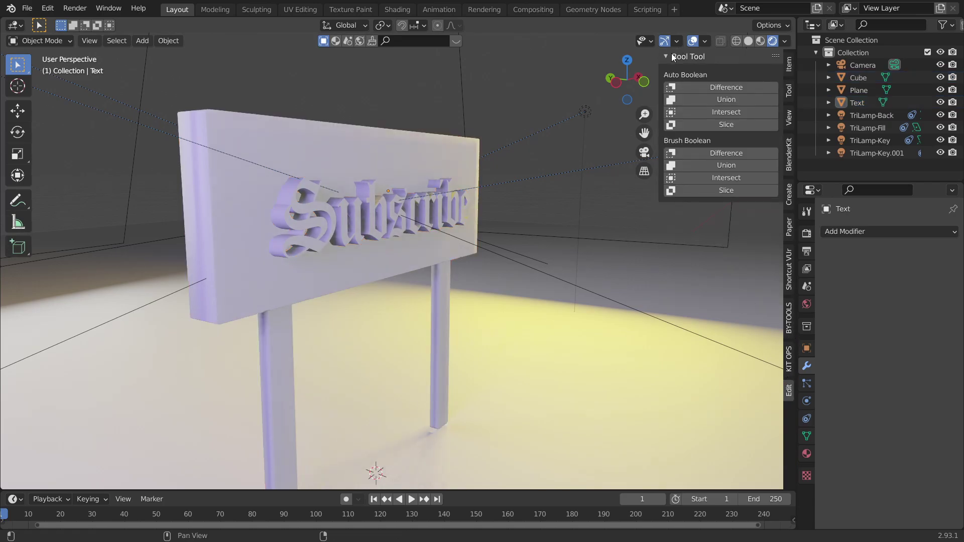
click(678, 151)
Try a Brush Difference with sign then text selected, and undo the wrongly ordered cut.
click(275, 172)
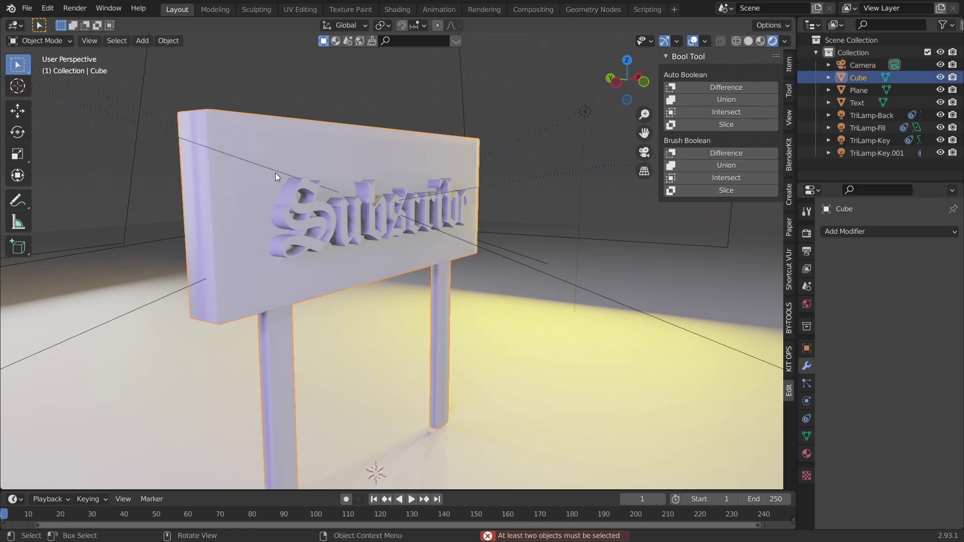
shift+click(302, 195)
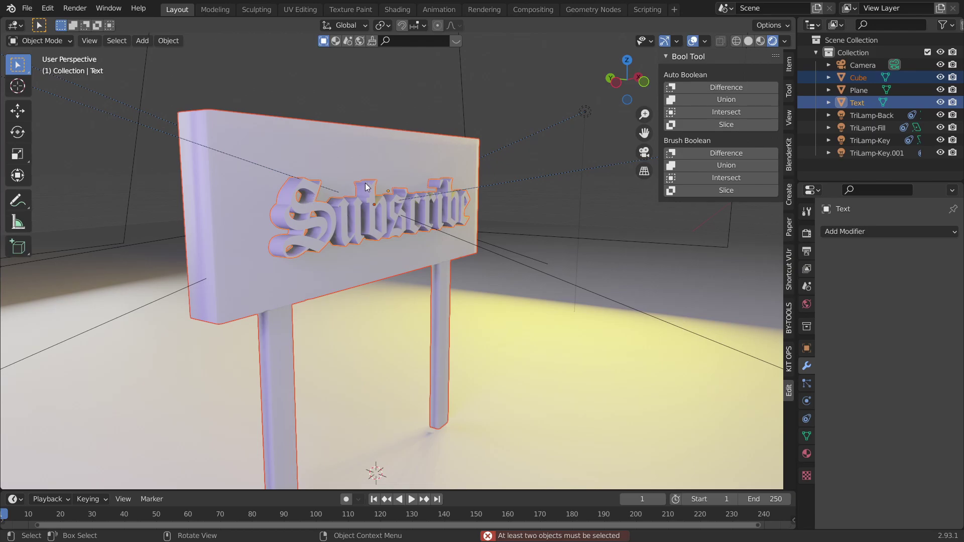
click(697, 153)
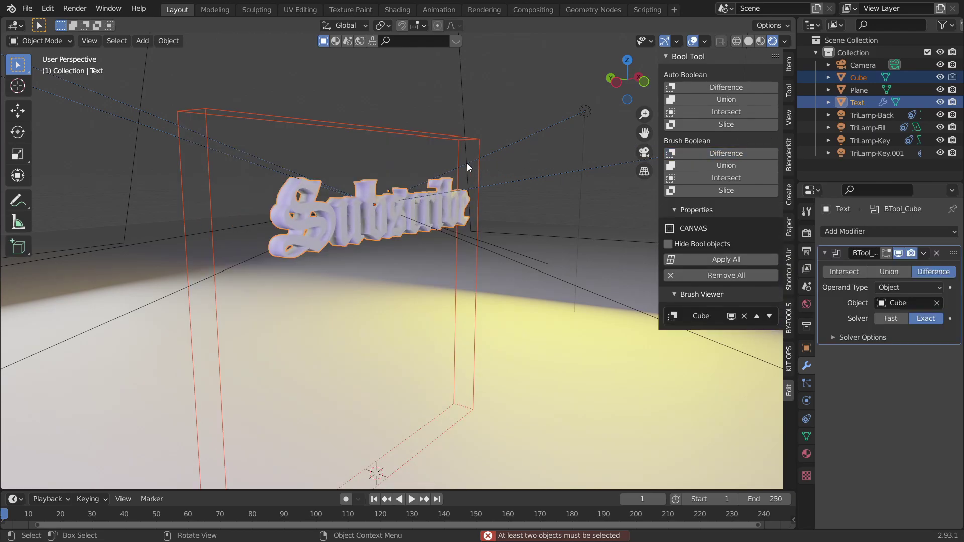
scroll(462, 166, down, 3)
key(ctrl+z)
key(ctrl+z)
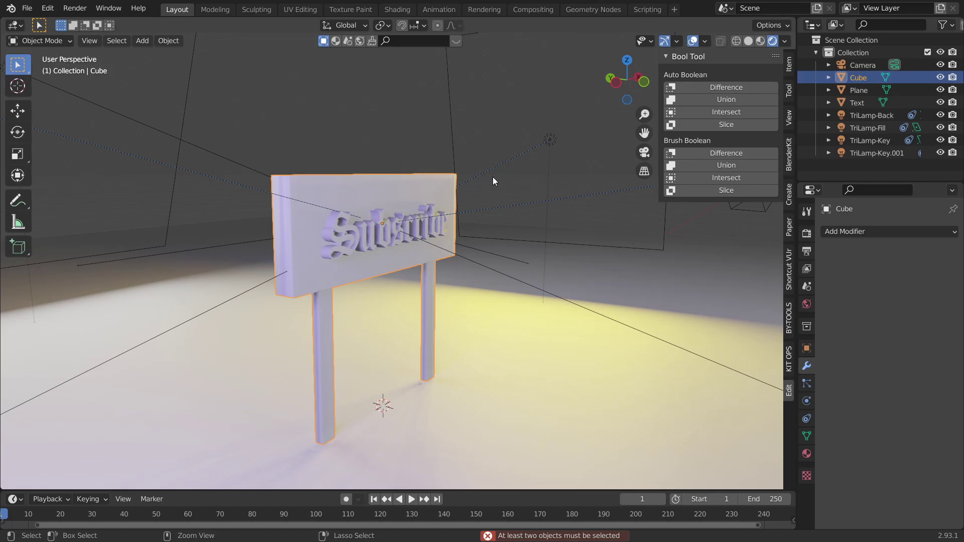
Select the text, then the sign, and apply Brush Difference to engrave Subscribe.
click(404, 164)
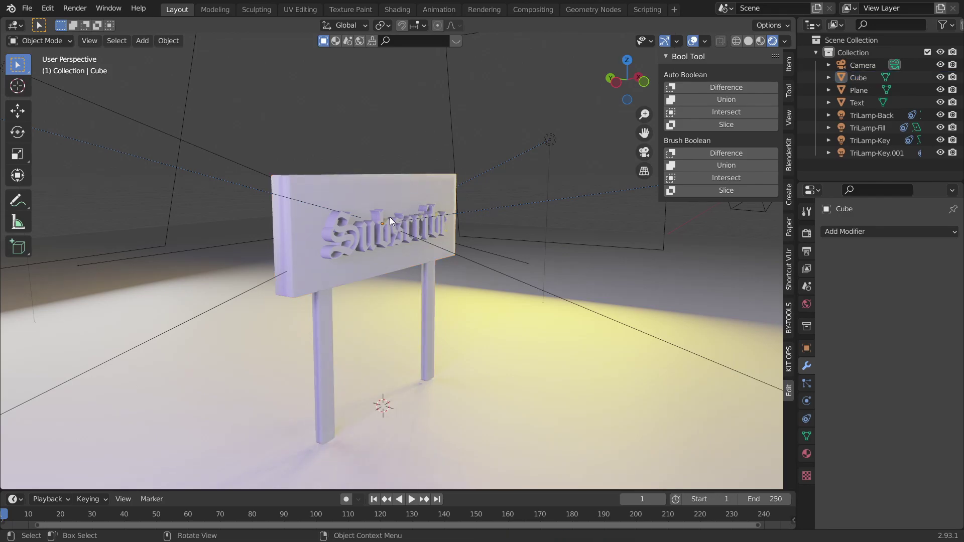
click(378, 212)
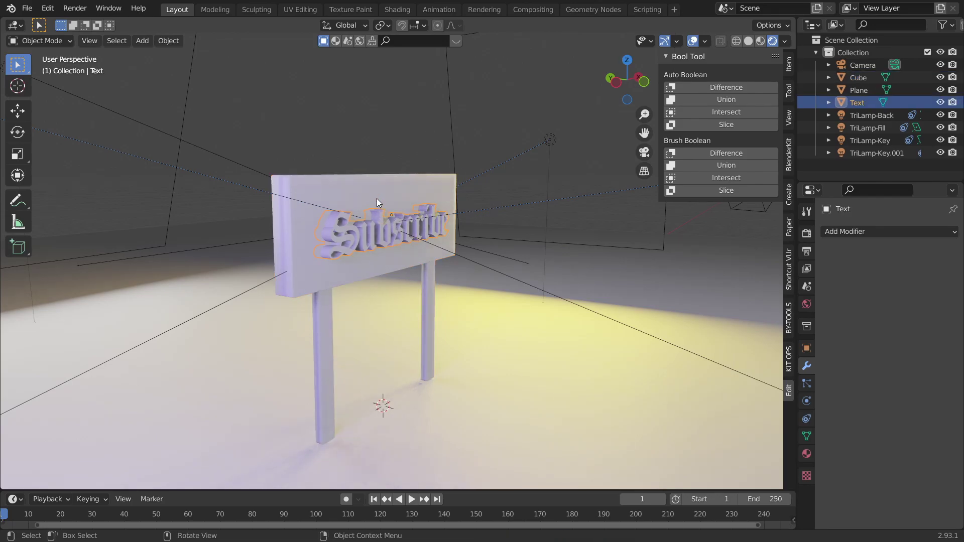
shift+click(391, 179)
click(712, 153)
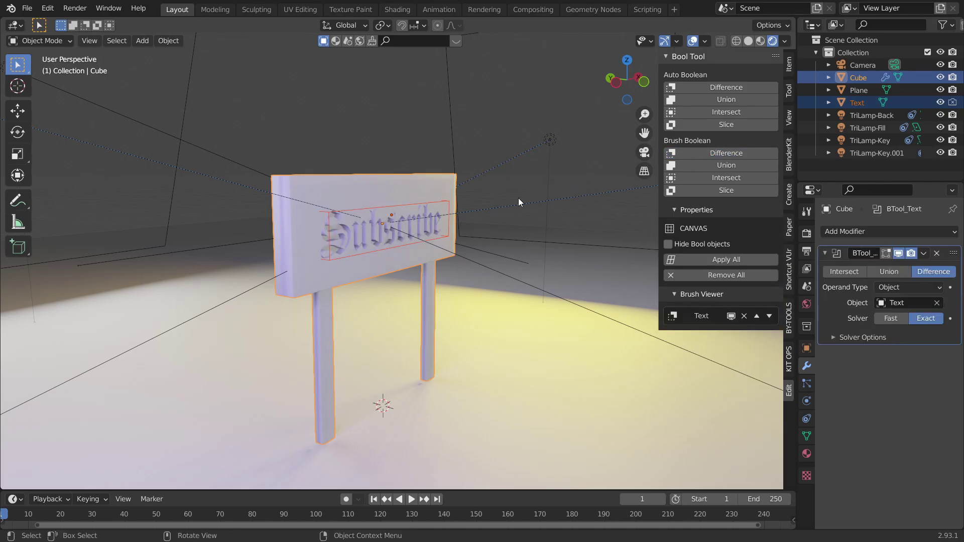
scroll(512, 190, down, 4)
middle_drag(468, 202, 438, 208)
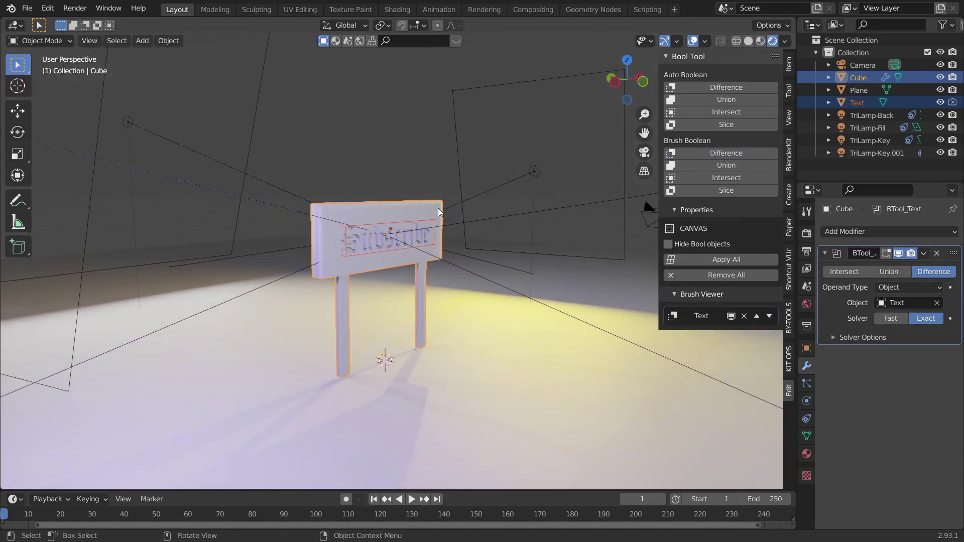
scroll(439, 208, up, 5)
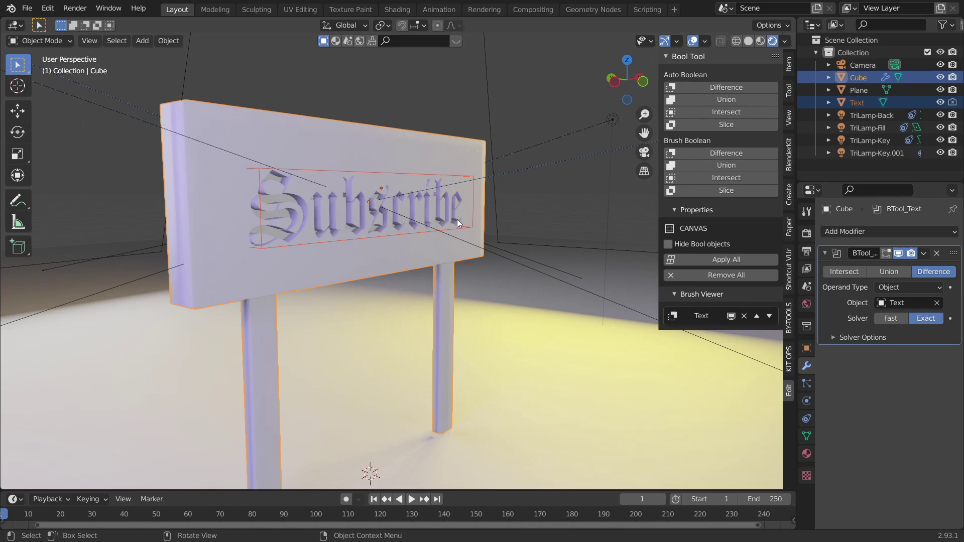
click(332, 176)
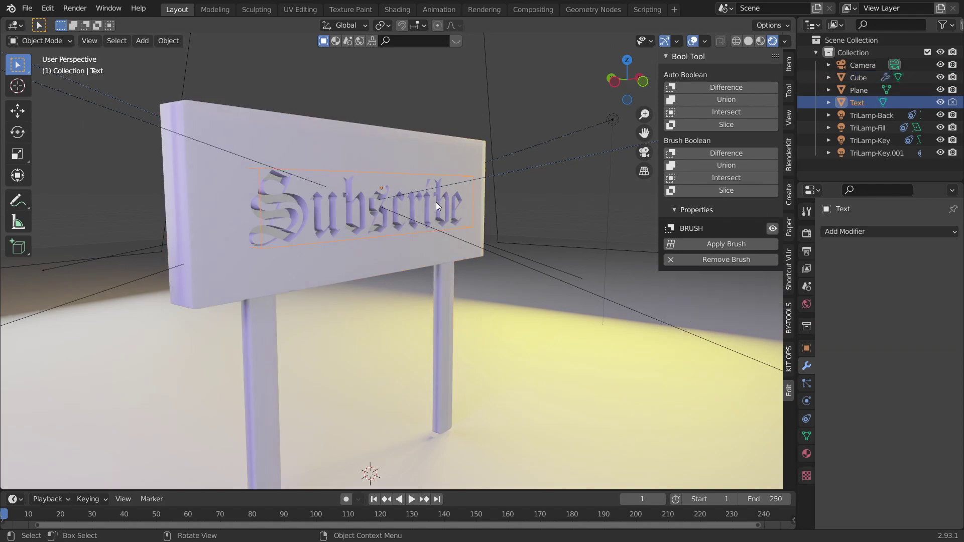
Move the Text brush 0.18168 m along Y to change the letters' carving depth.
middle_drag(500, 261, 490, 282)
key(g)
key(y)
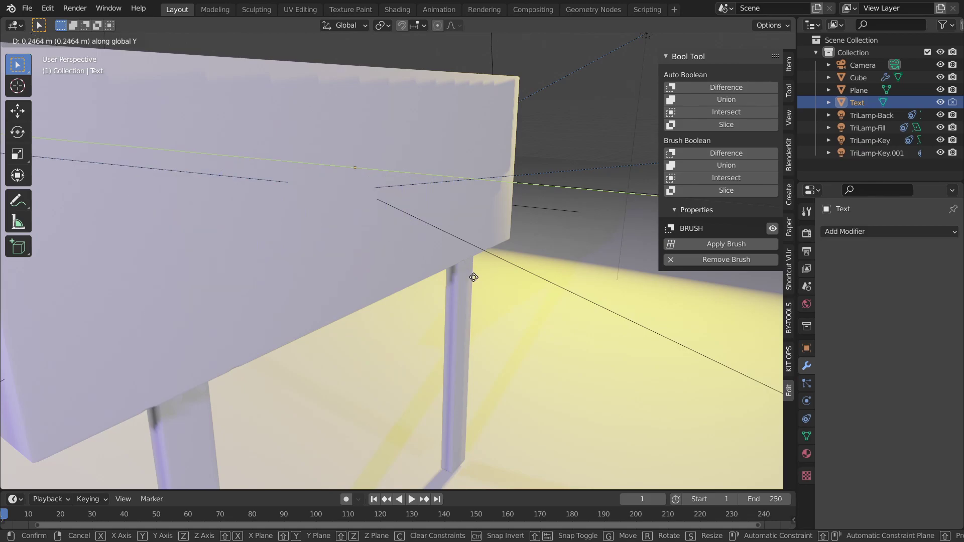
click(474, 278)
middle_drag(474, 278, 293, 234)
scroll(365, 251, down, 5)
scroll(351, 254, up, 6)
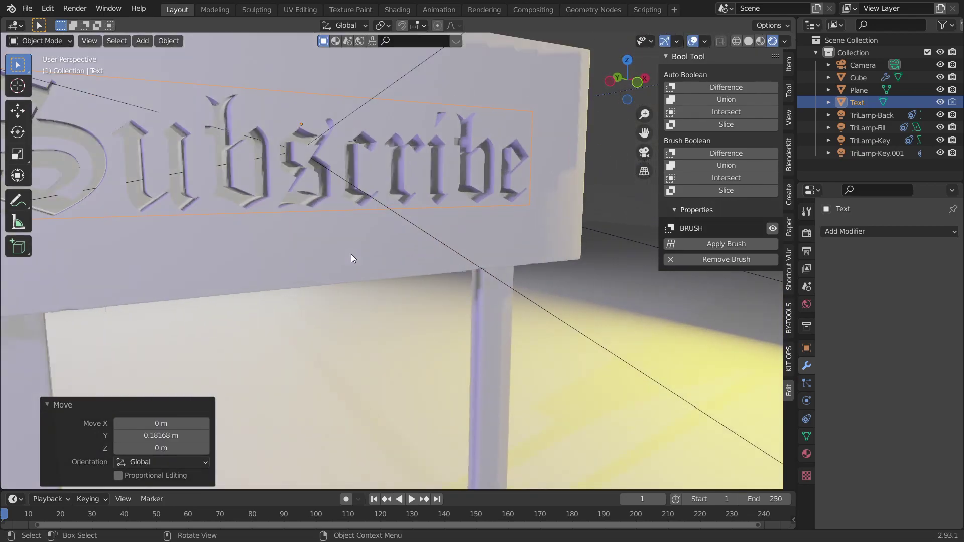
middle_drag(351, 254, 363, 278)
scroll(351, 270, down, 5)
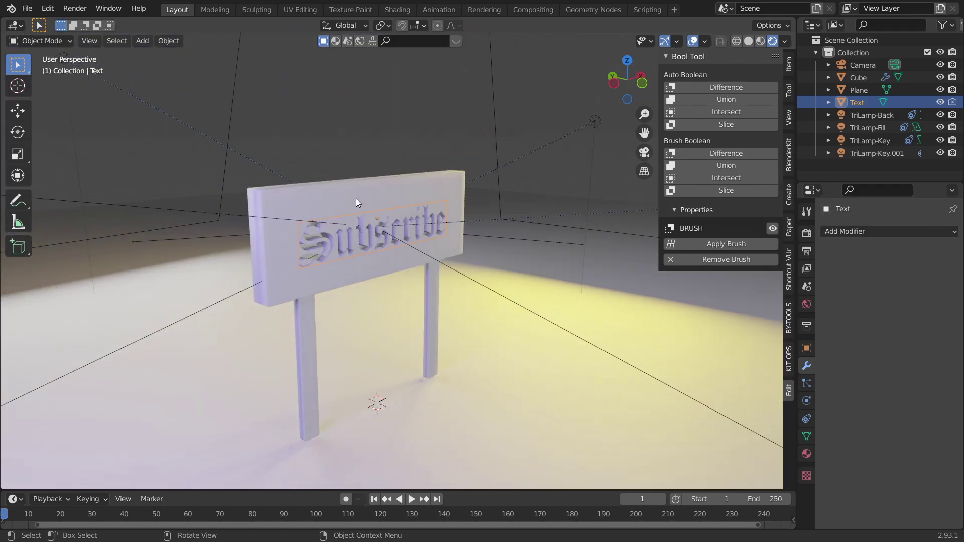
scroll(357, 197, up, 5)
scroll(420, 173, down, 5)
click(423, 118)
scroll(462, 138, up, 6)
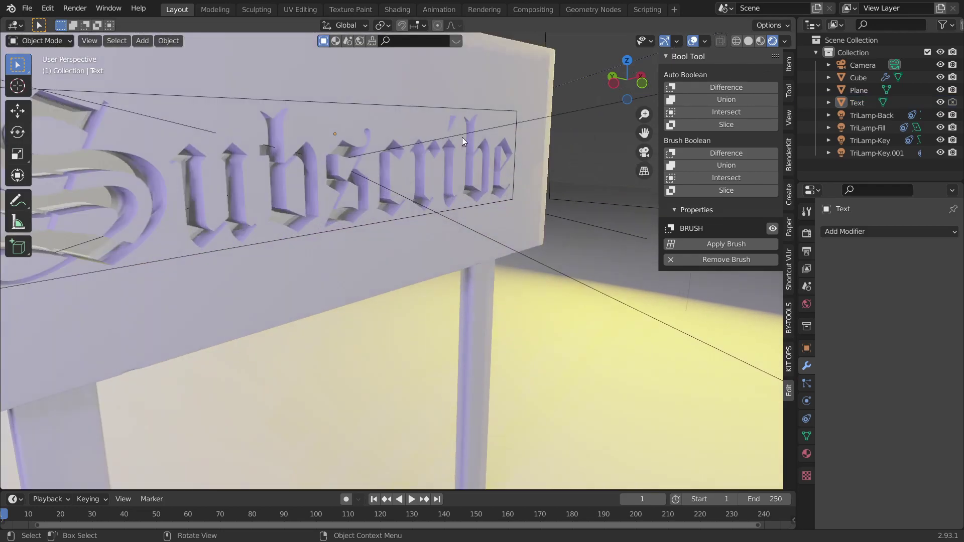
scroll(432, 173, down, 2)
middle_drag(433, 173, 369, 186)
scroll(319, 134, down, 5)
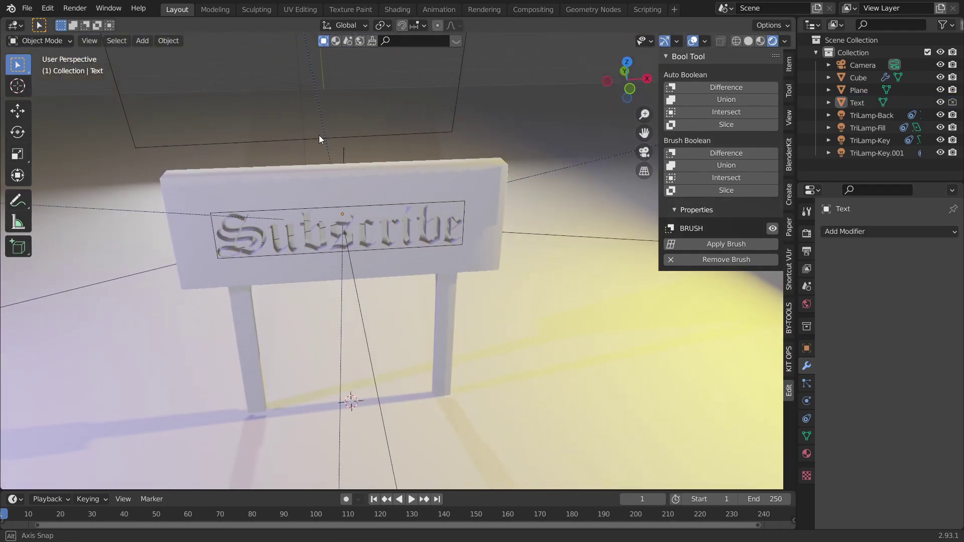
middle_drag(292, 198, 374, 265)
scroll(225, 229, up, 3)
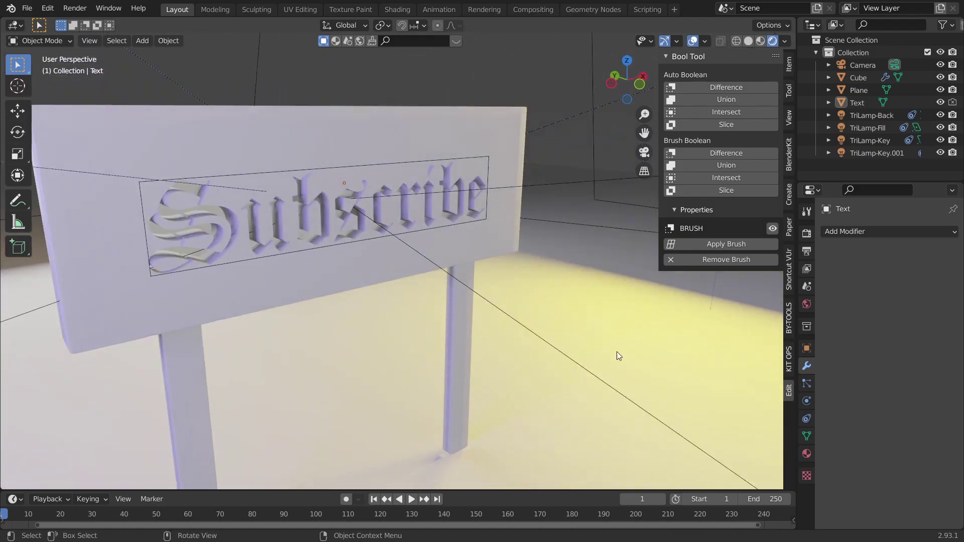
scroll(618, 356, down, 6)
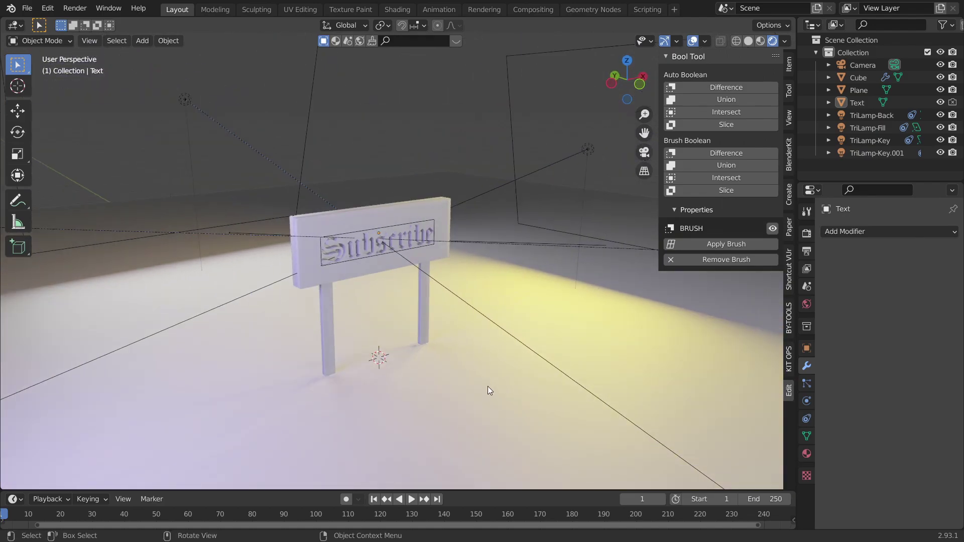